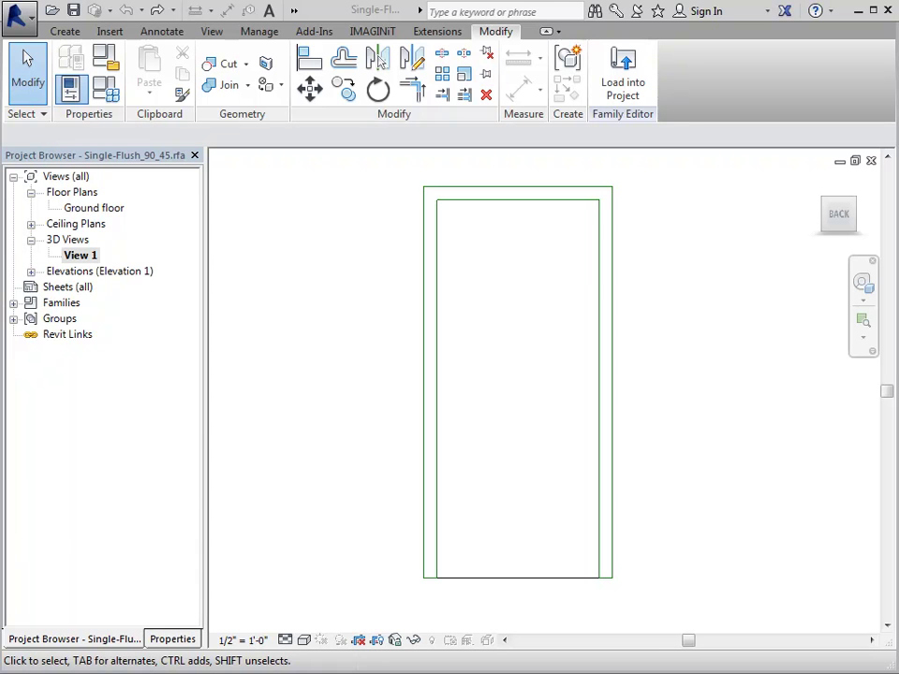
- Open the Ground floor plan and check which subcategory the vertical door panel line uses
double_click(97, 211)
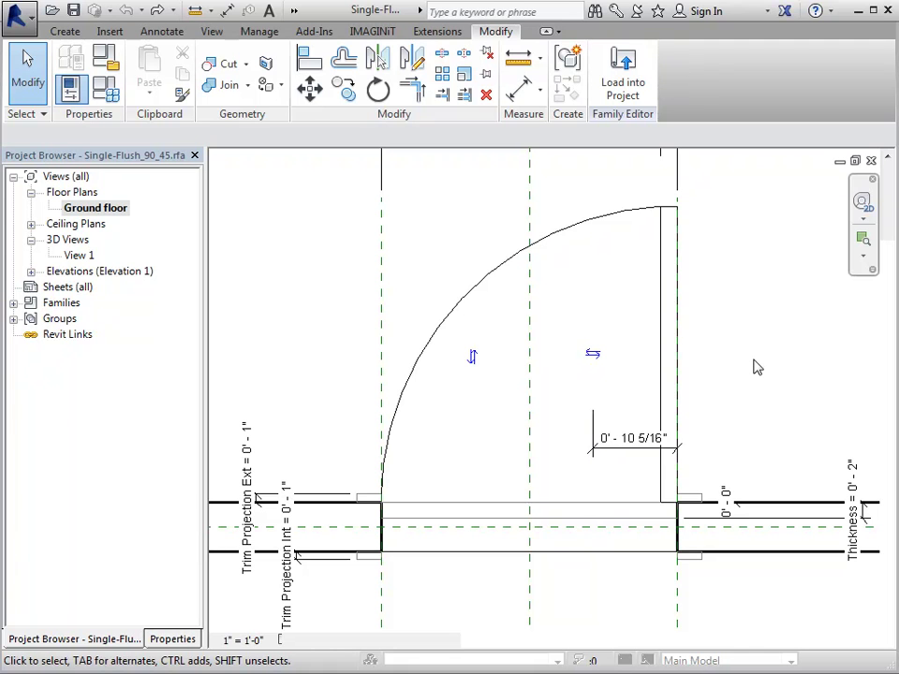
click(661, 384)
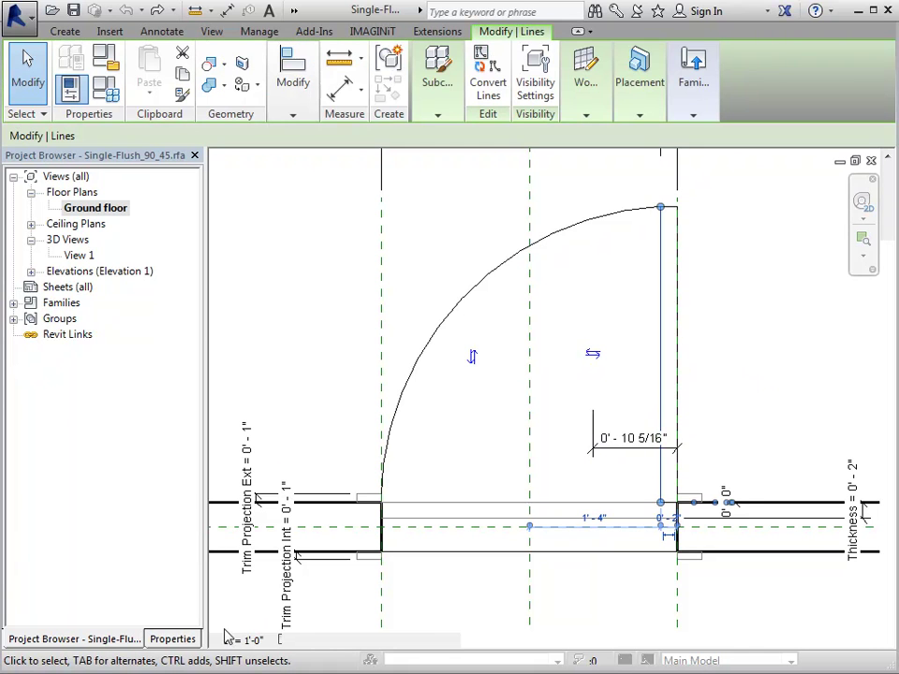
click(178, 638)
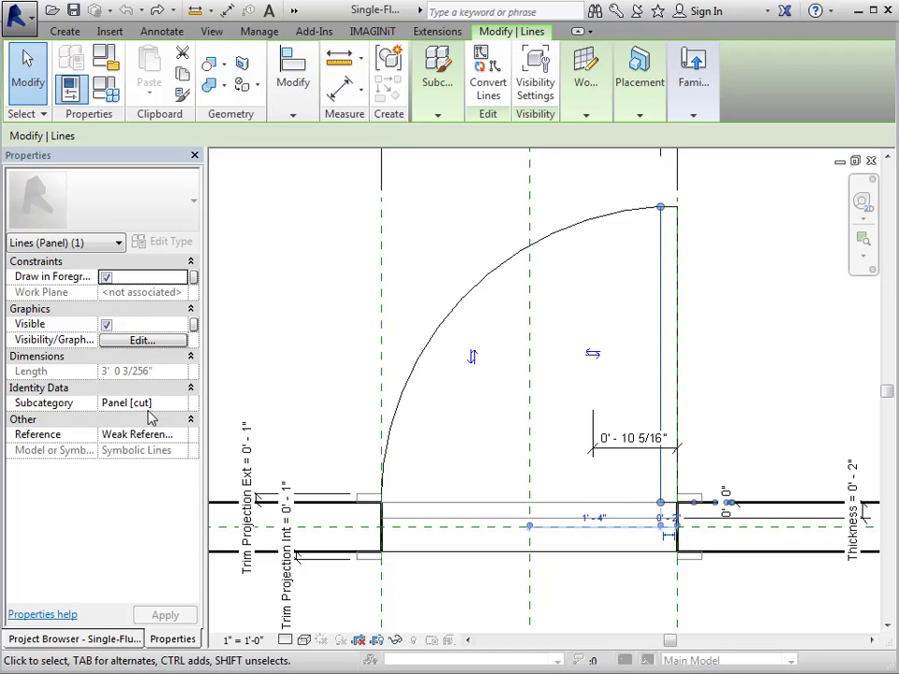
click(110, 640)
click(728, 434)
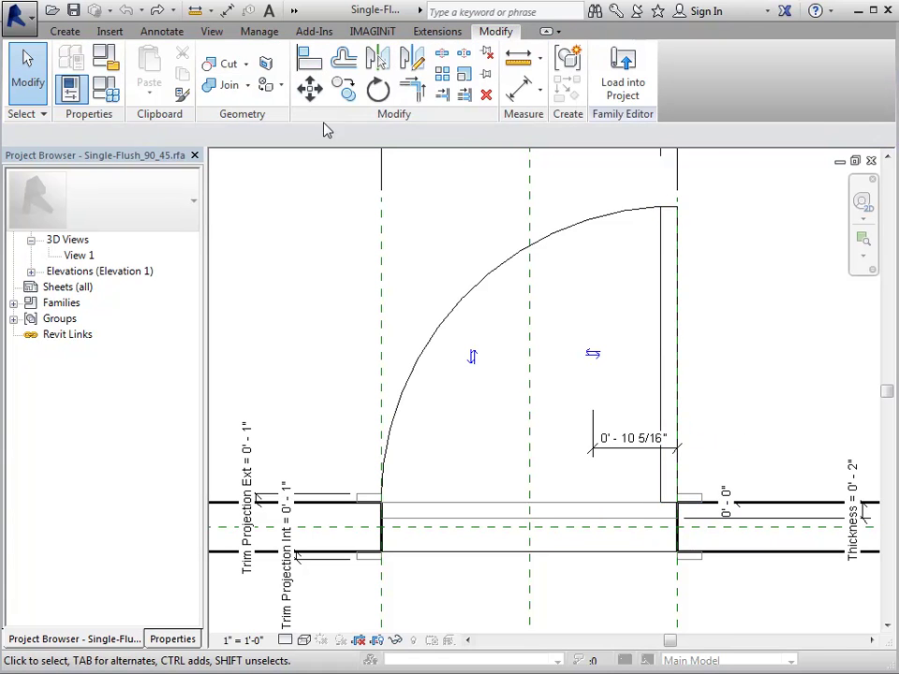
- Draw a closed door panel outline with Panel [cut] symbolic lines, about 3'-2" by 2", at 45° from the hinge corner
click(164, 33)
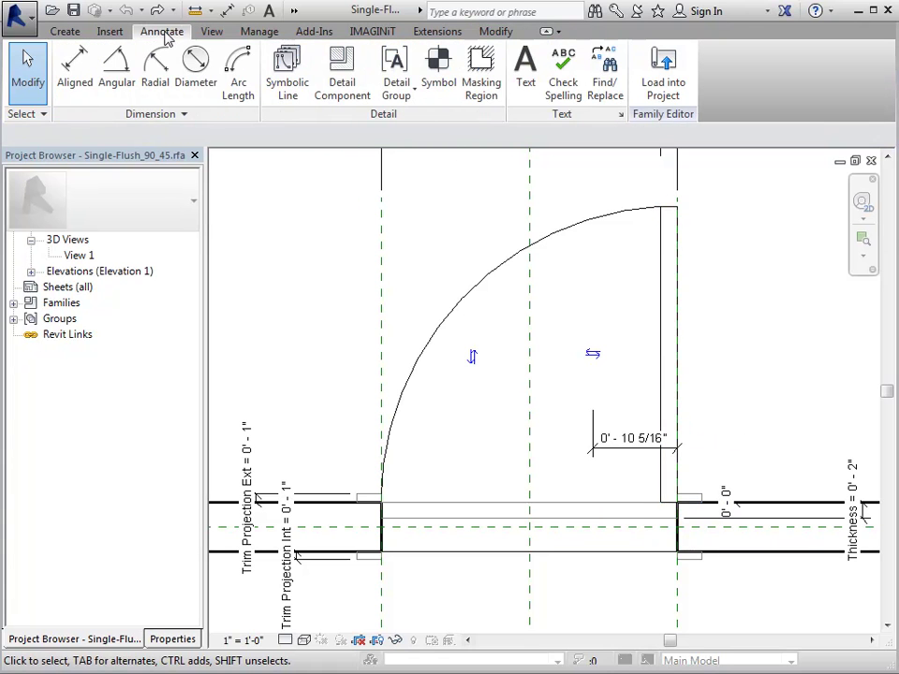
click(287, 75)
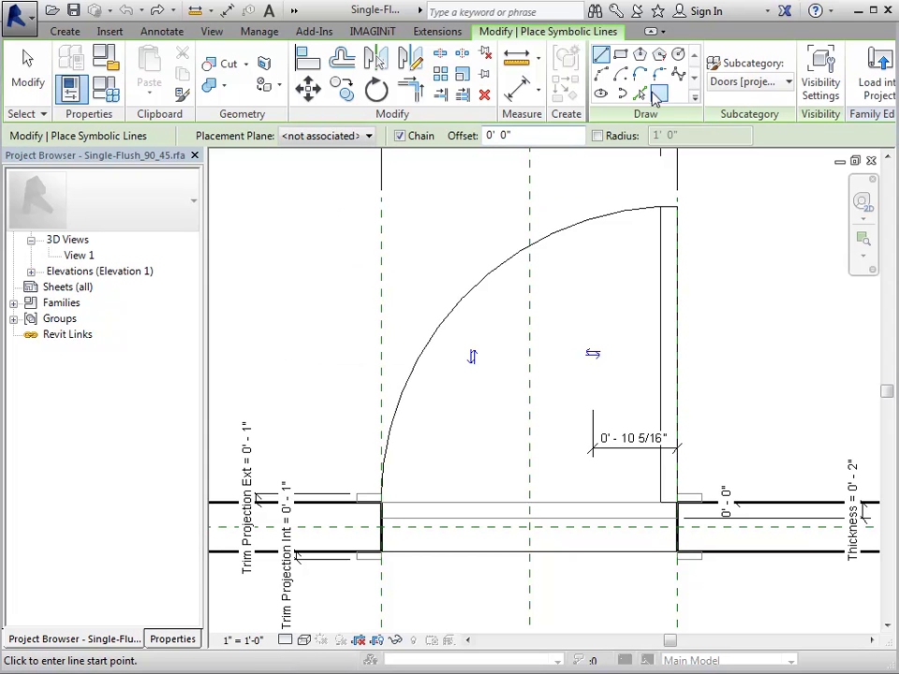
click(740, 82)
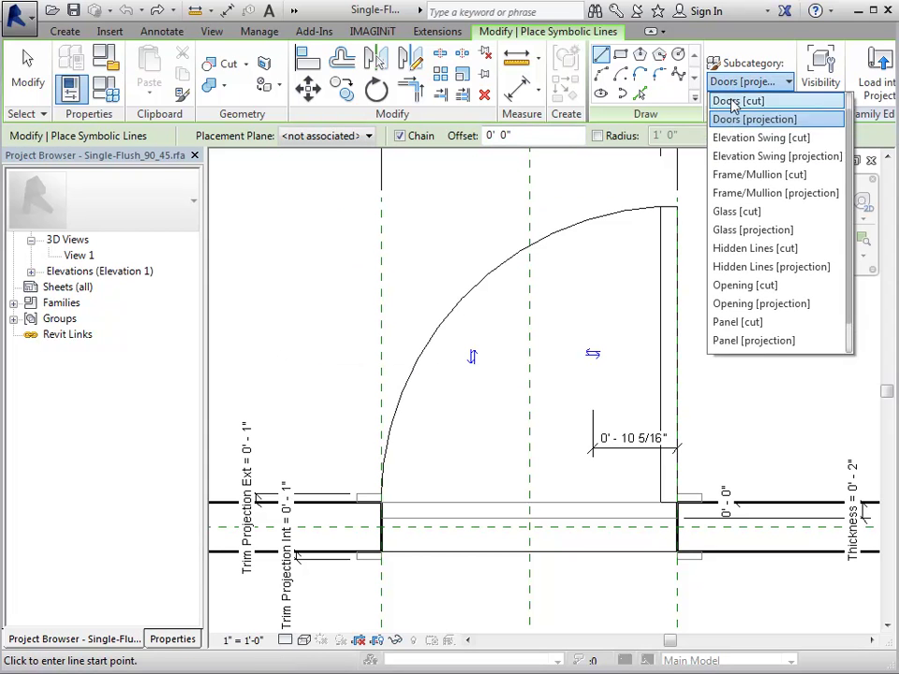
click(736, 322)
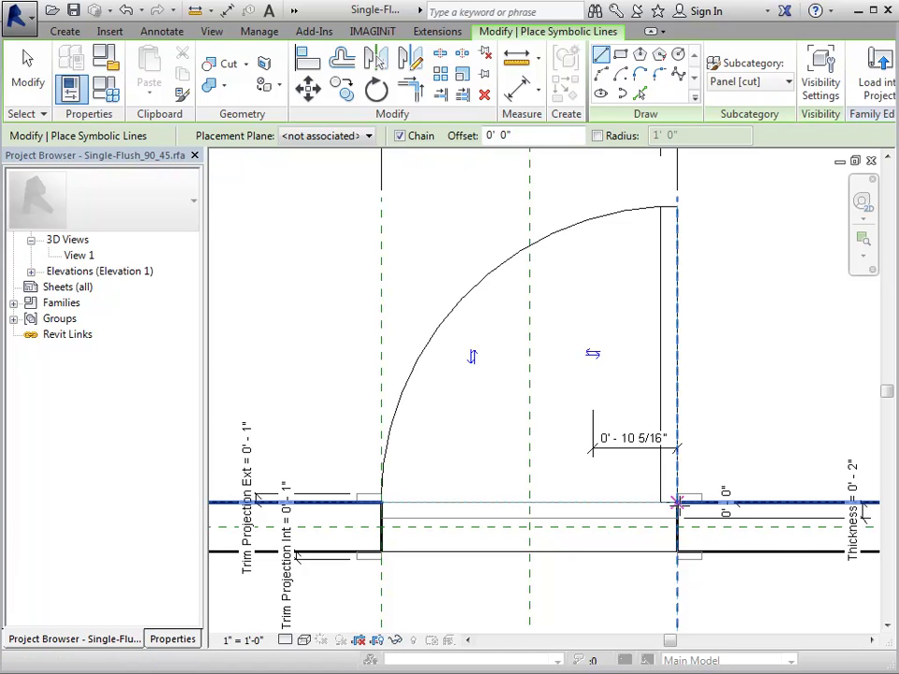
click(677, 504)
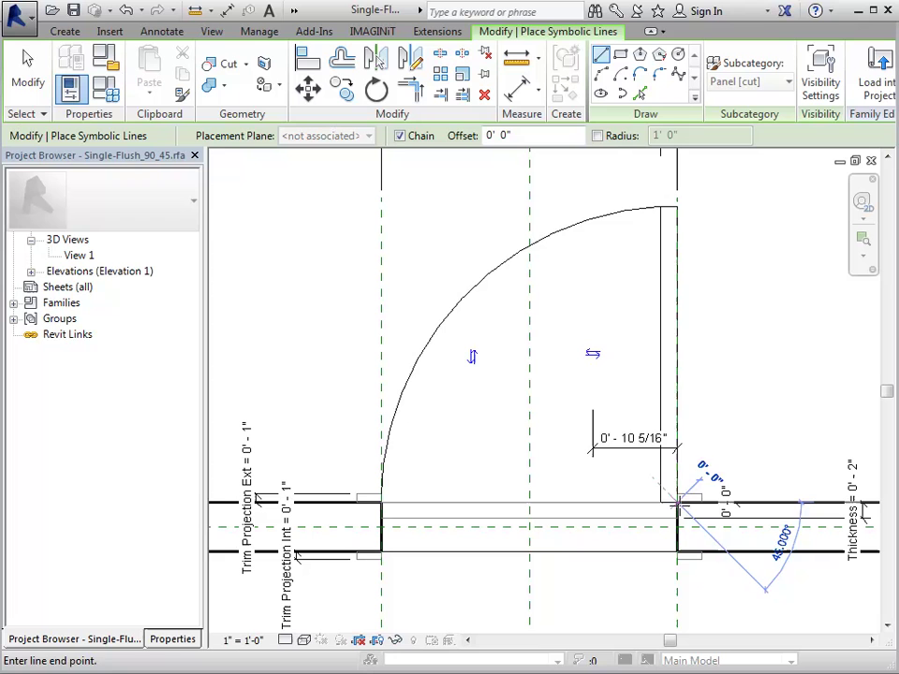
click(456, 284)
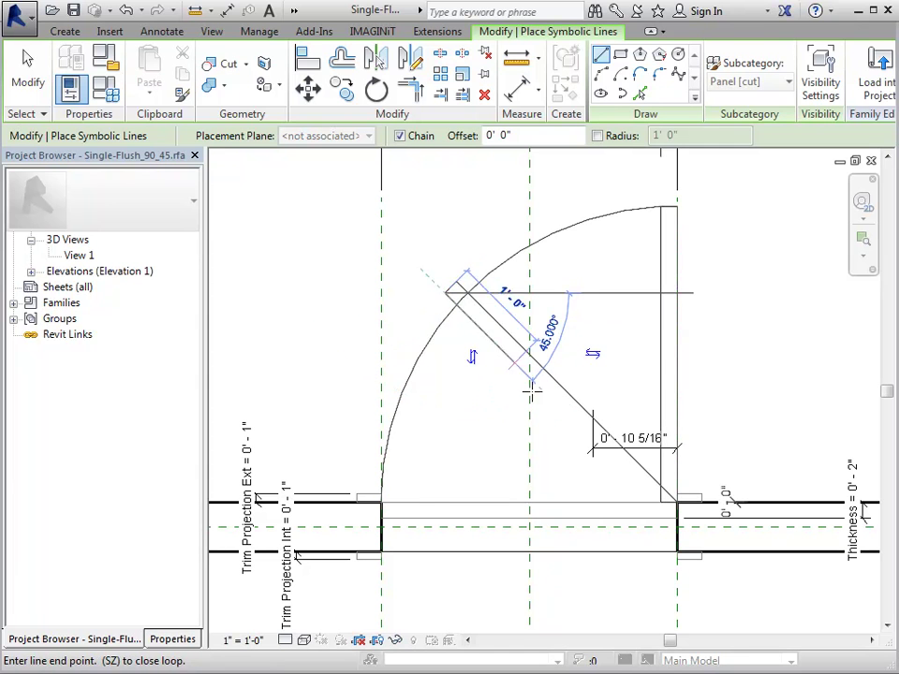
click(665, 510)
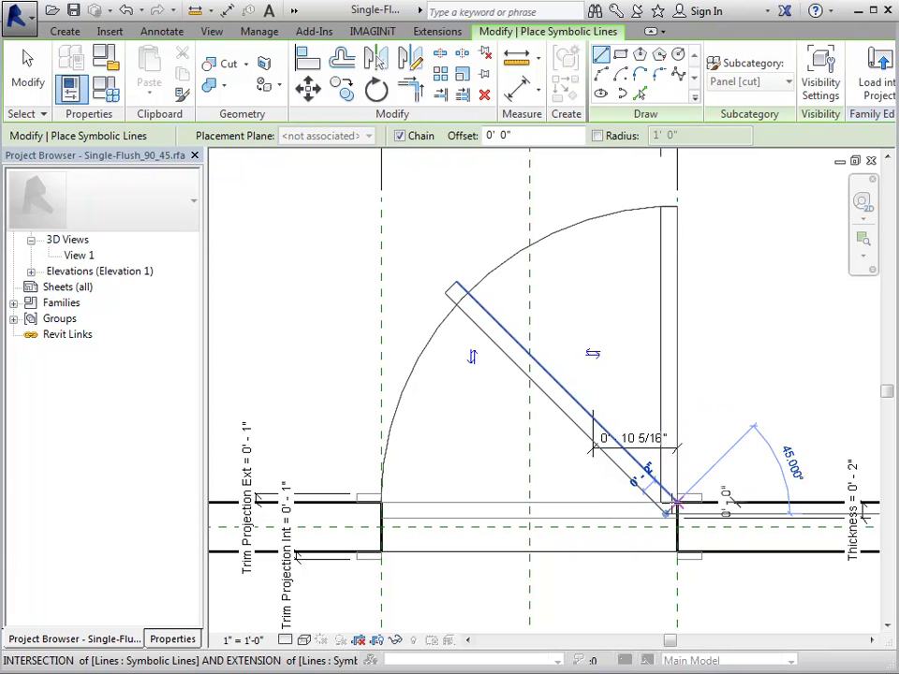
key(Escape)
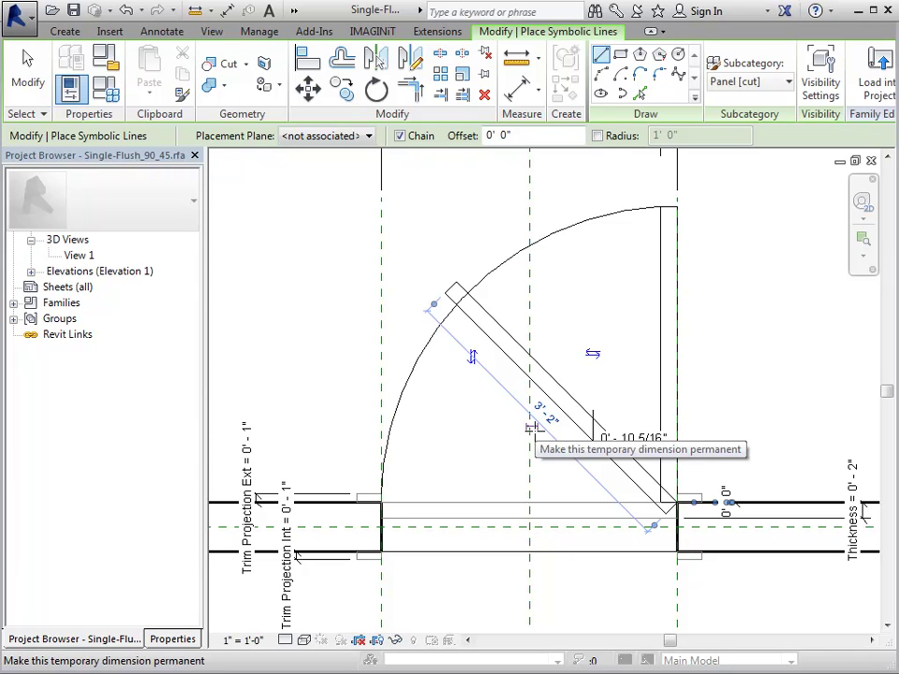
- Make the temporary length and thickness dimensions of the angled door panel permanent
click(531, 428)
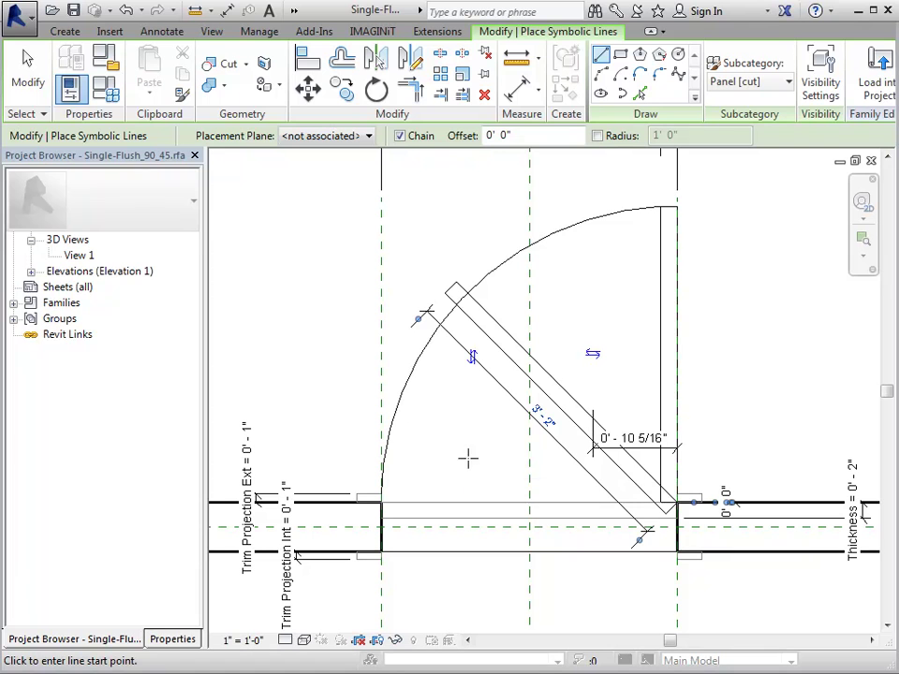
click(27, 73)
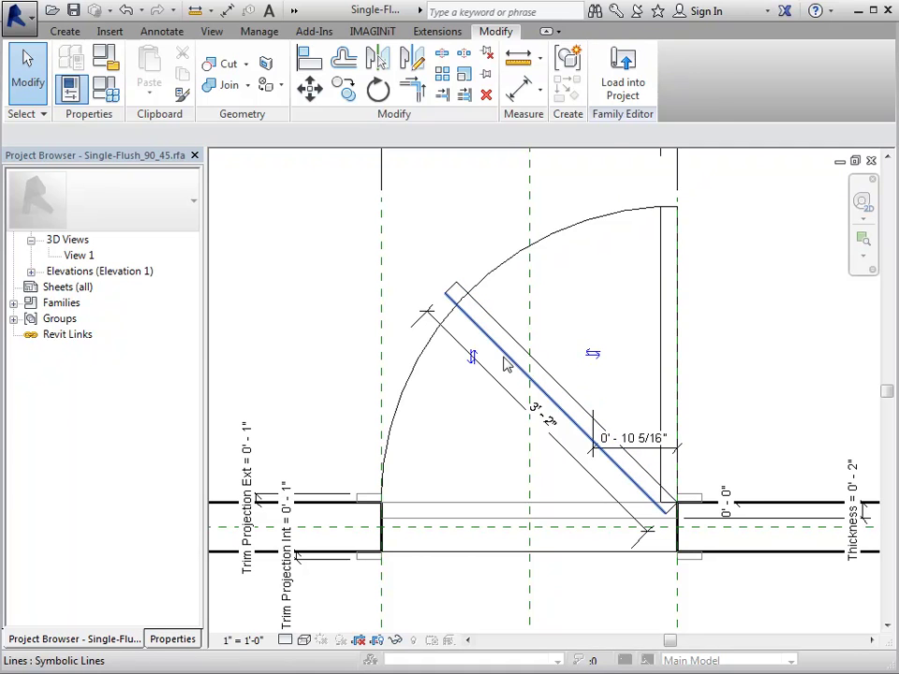
click(506, 364)
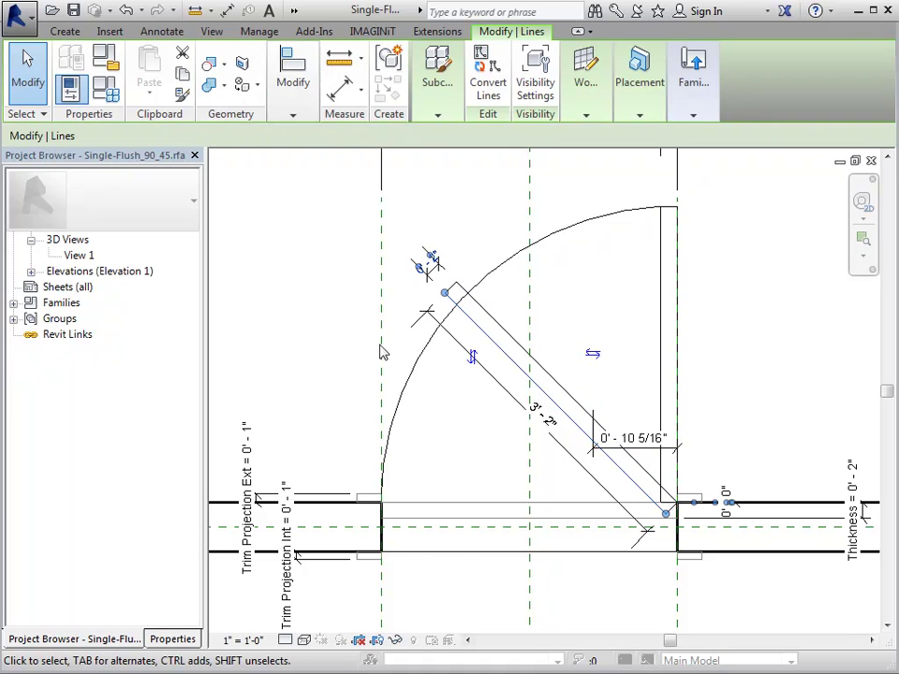
click(468, 258)
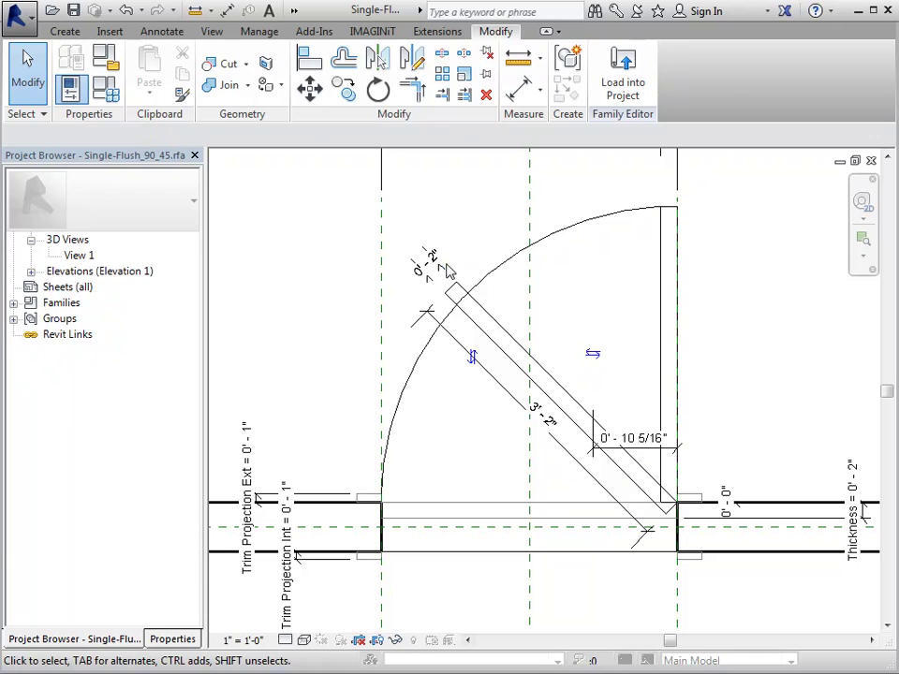
- Label the angled panel's thickness dimension with the Thickness parameter and its length dimension with the Width parameter
click(433, 257)
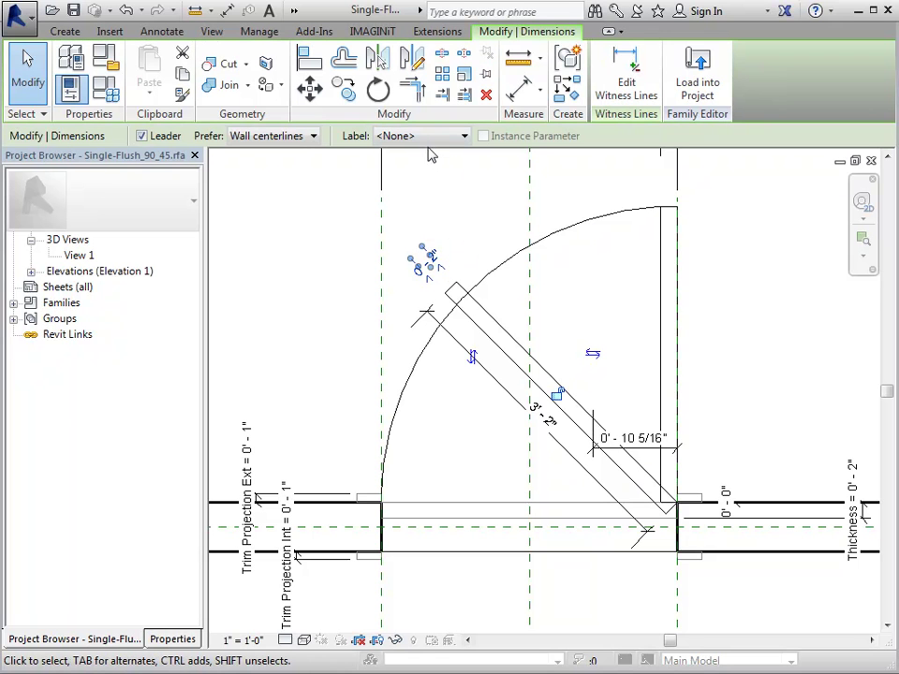
click(429, 138)
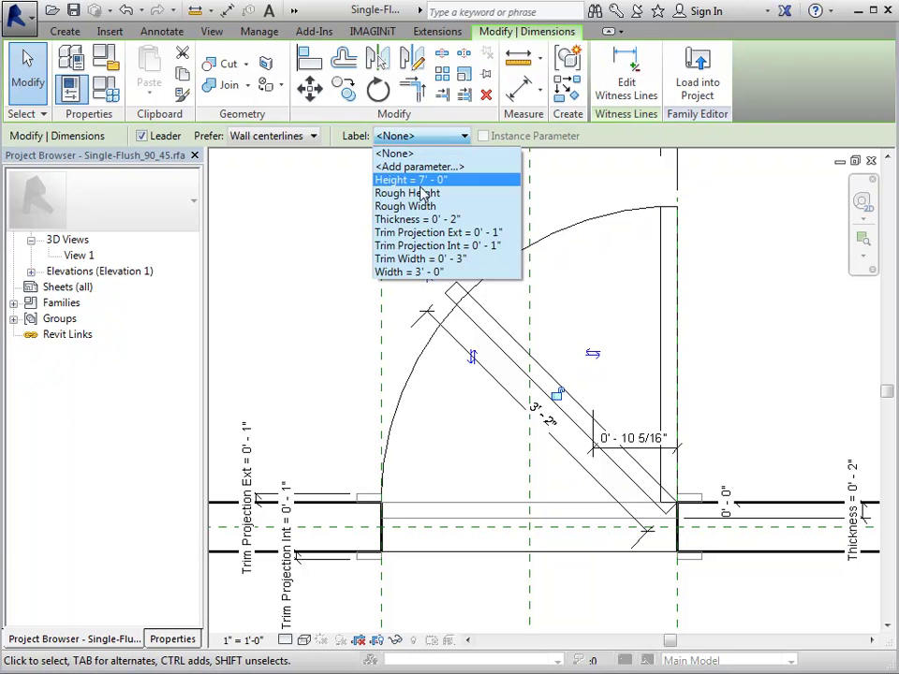
click(426, 219)
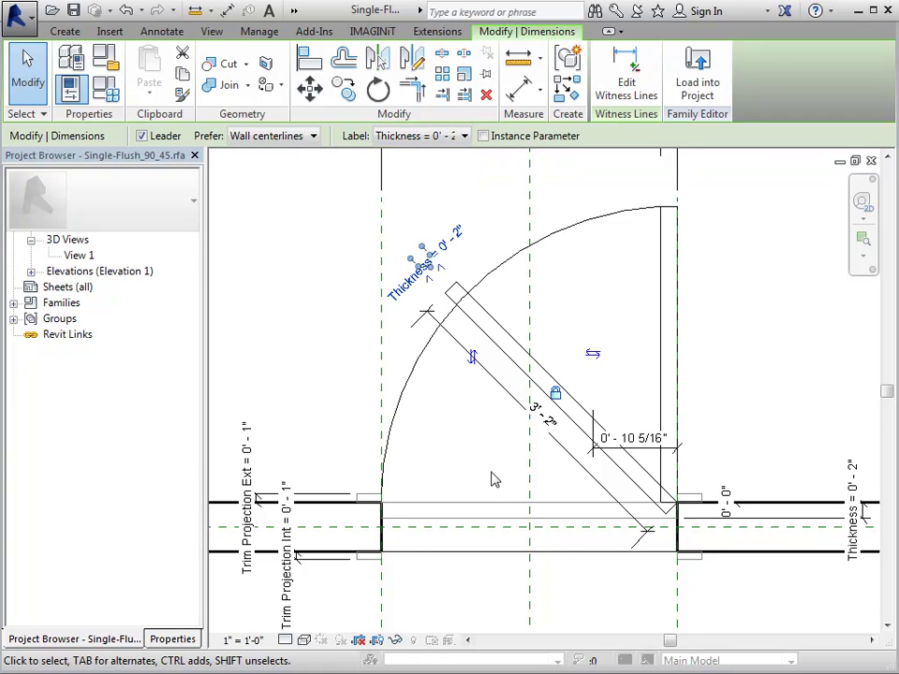
click(534, 415)
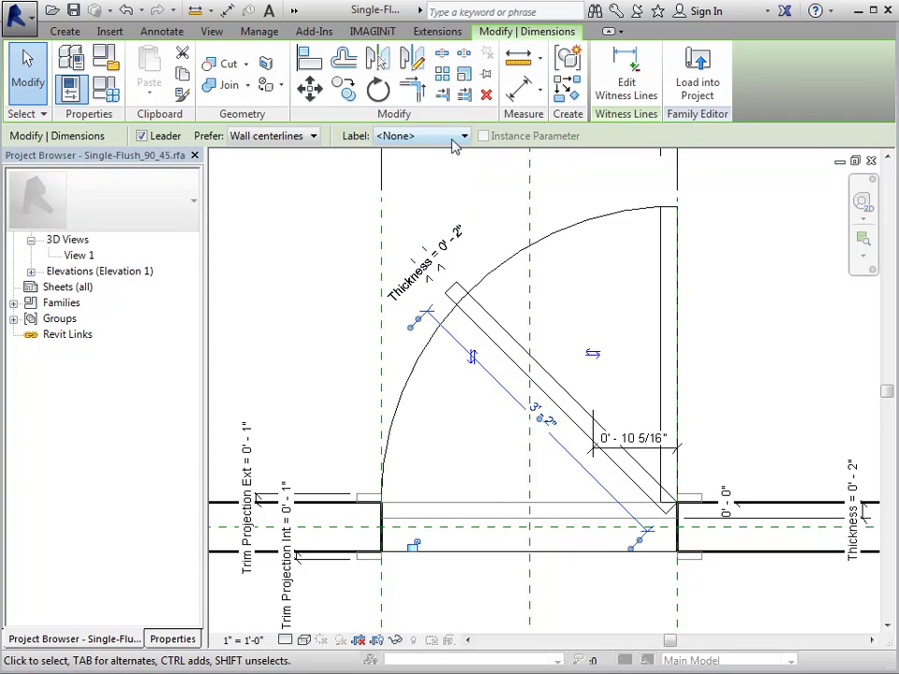
click(455, 140)
click(409, 272)
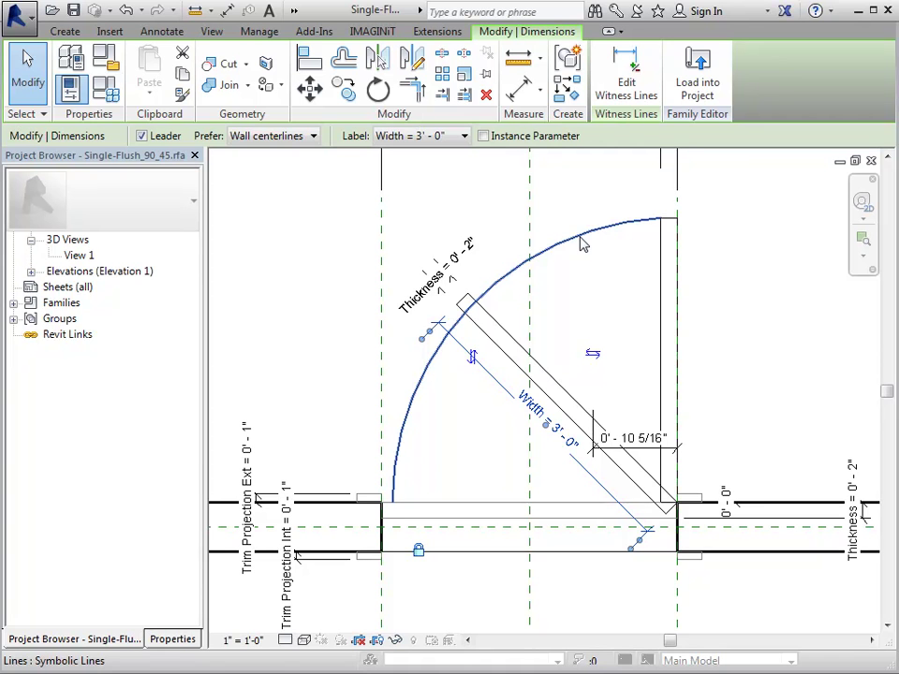
- Make the door swing arc's radius dimension permanent and label it with the Width parameter
click(582, 244)
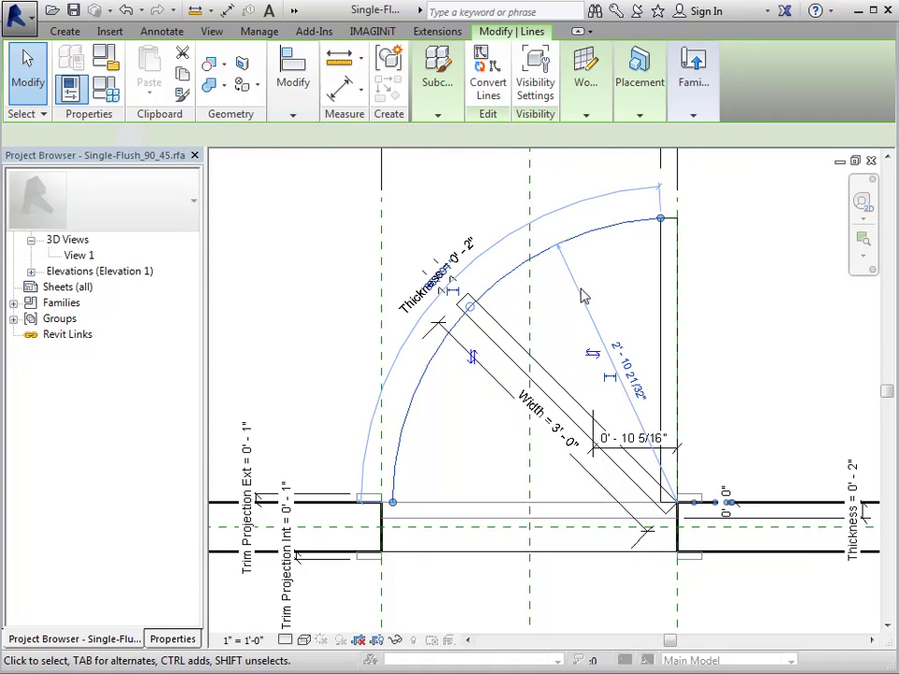
click(610, 382)
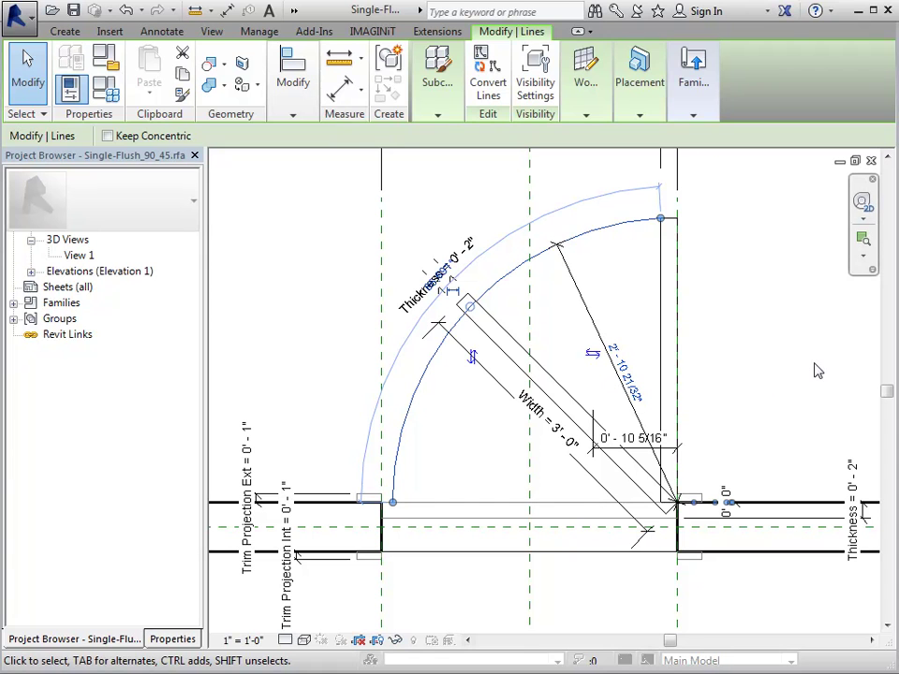
click(613, 370)
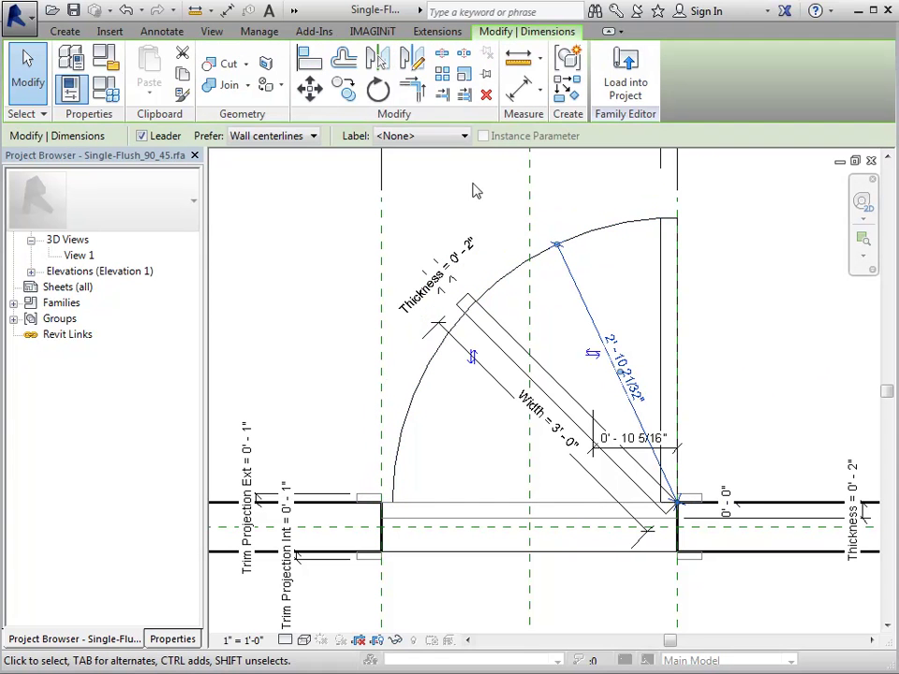
click(447, 139)
click(374, 272)
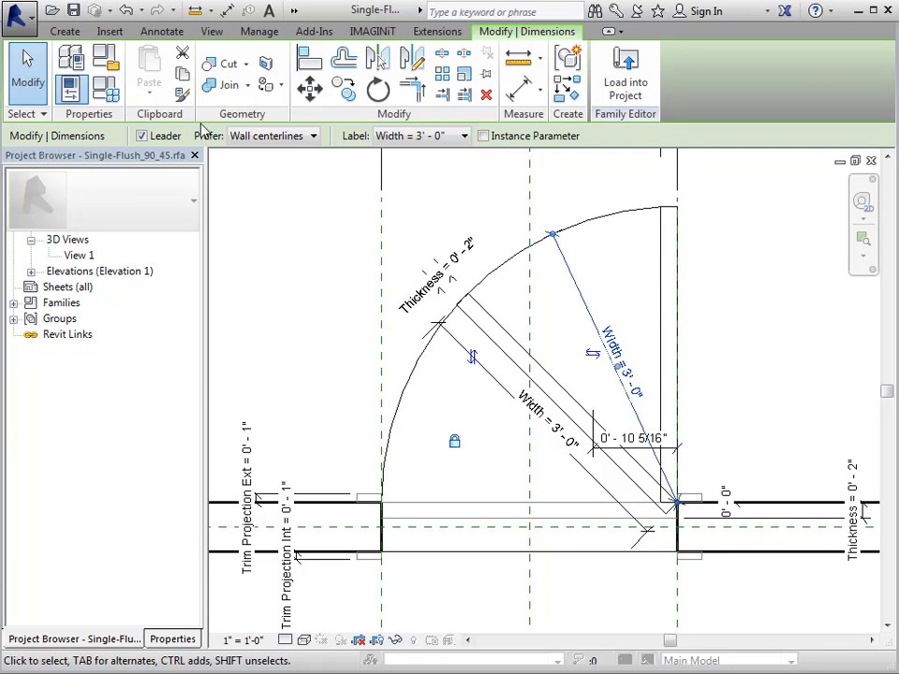
key(Escape)
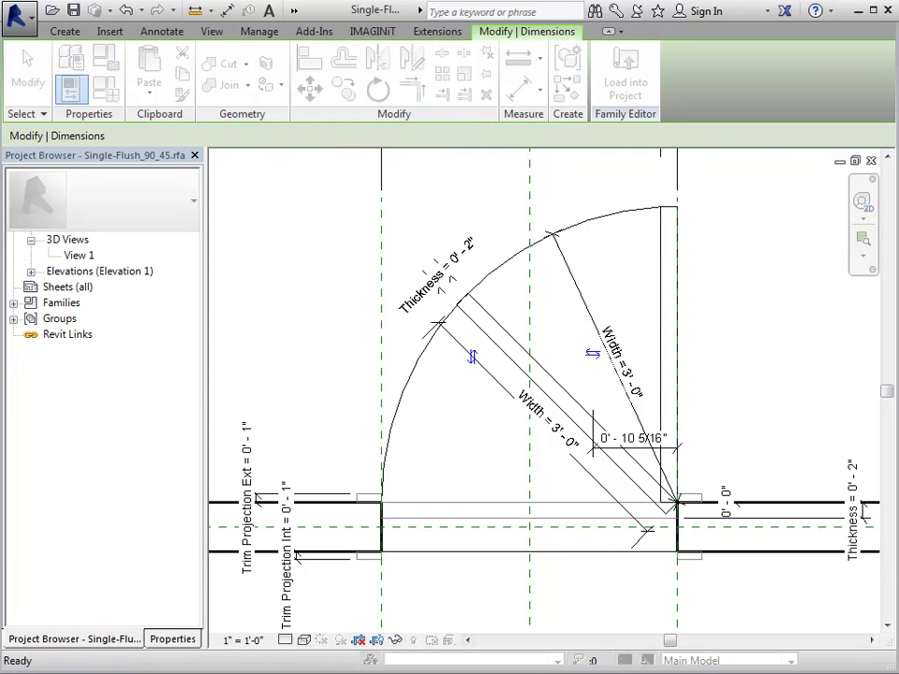
- Flex the door family by switching its current family type to 30" x 84"
click(72, 89)
mouse_move(548, 110)
mouse_down()
mouse_move(531, 106)
mouse_move(558, 109)
mouse_move(543, 107)
mouse_up()
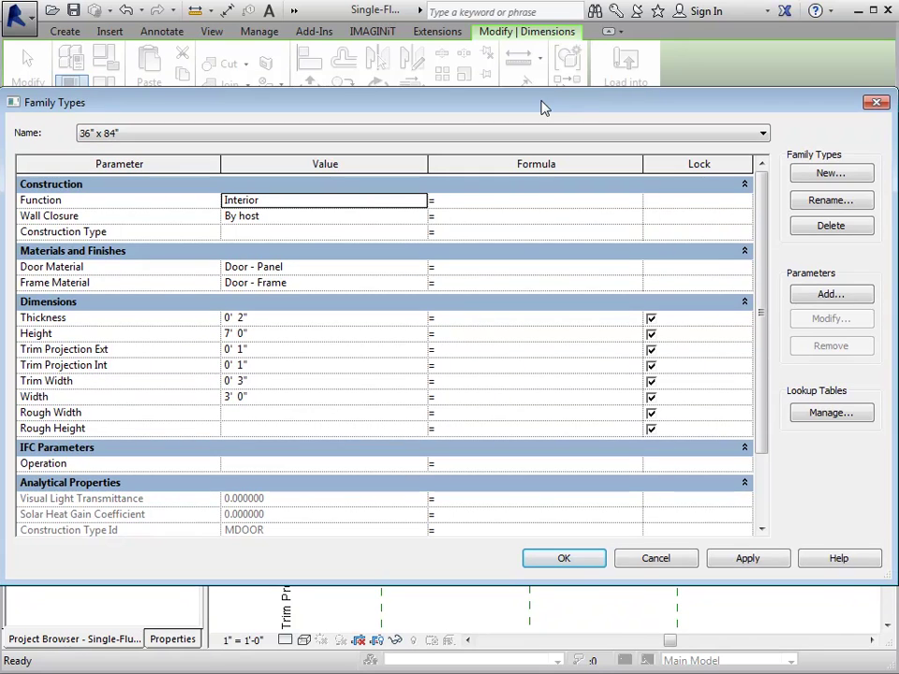
click(600, 137)
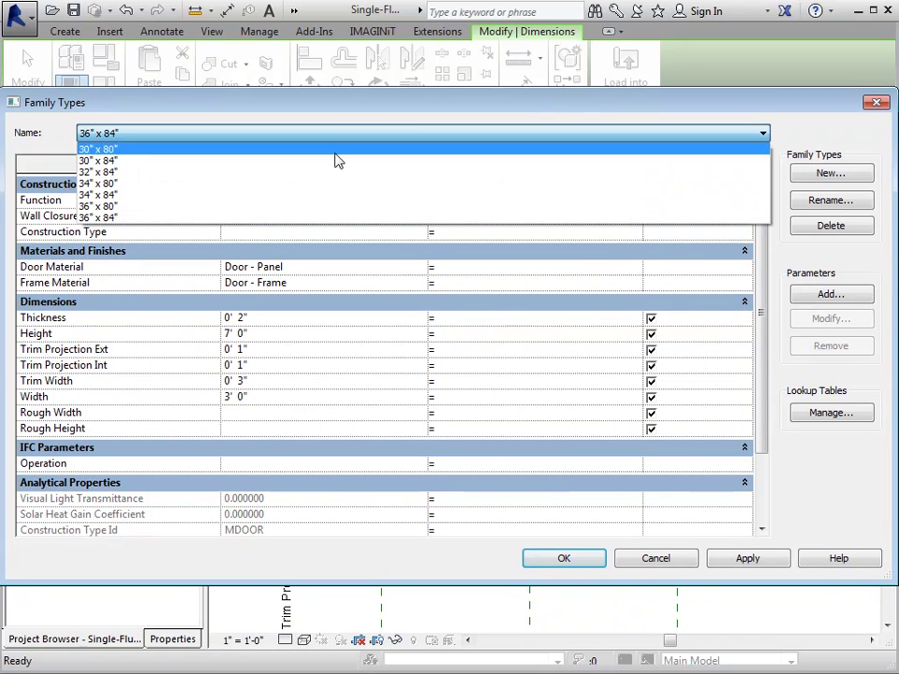
click(173, 163)
click(563, 558)
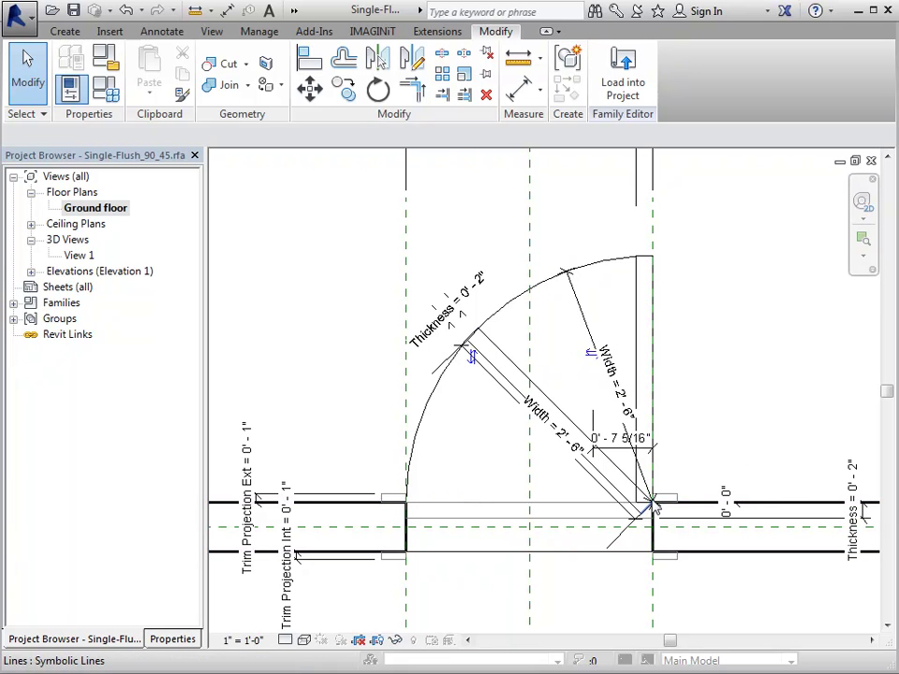
- Duplicate the host wall's type under the name Wall 2
click(765, 509)
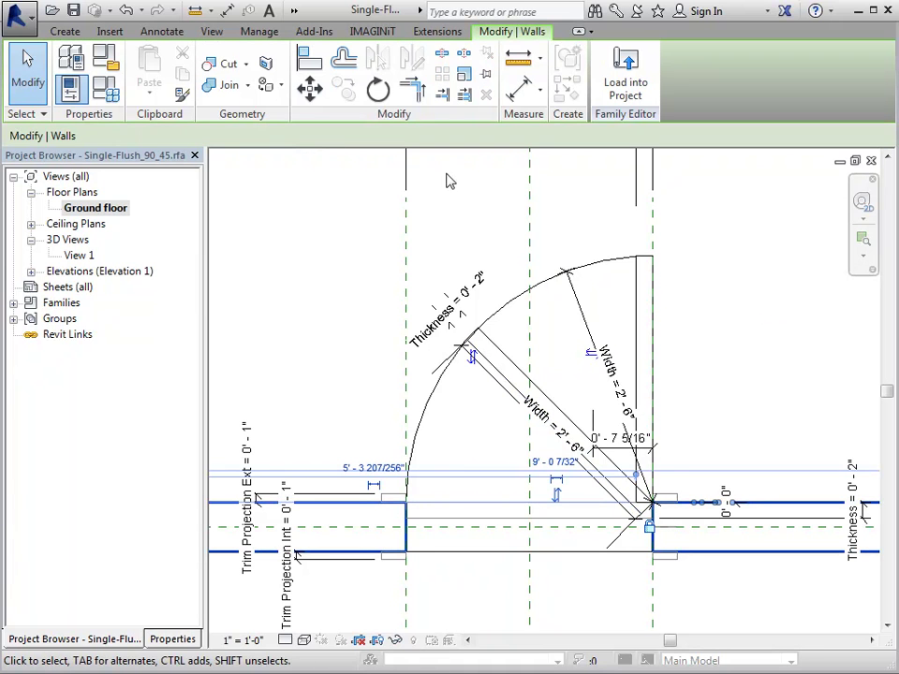
click(171, 638)
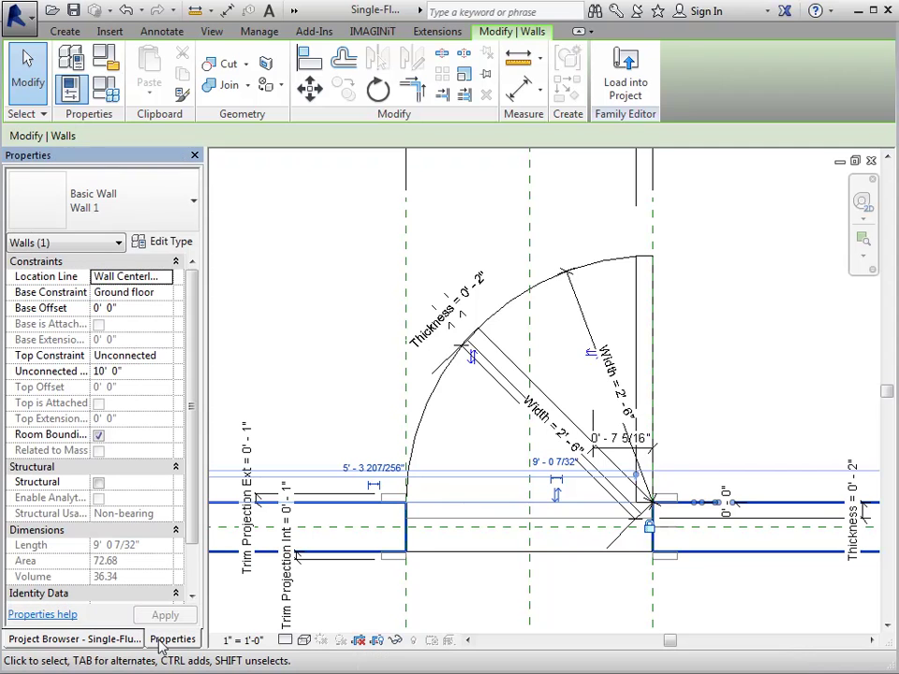
click(162, 242)
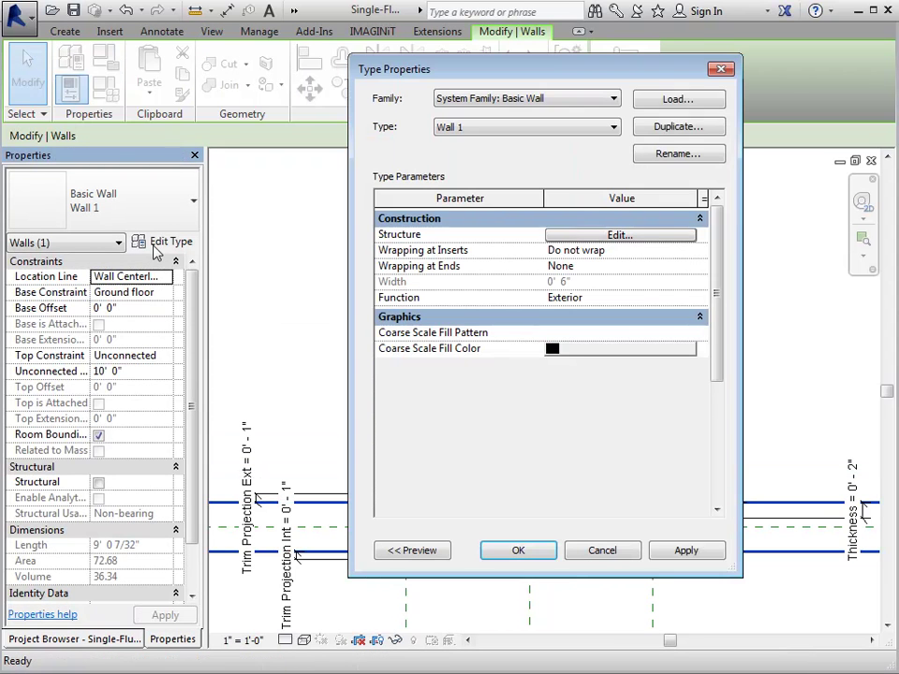
click(674, 129)
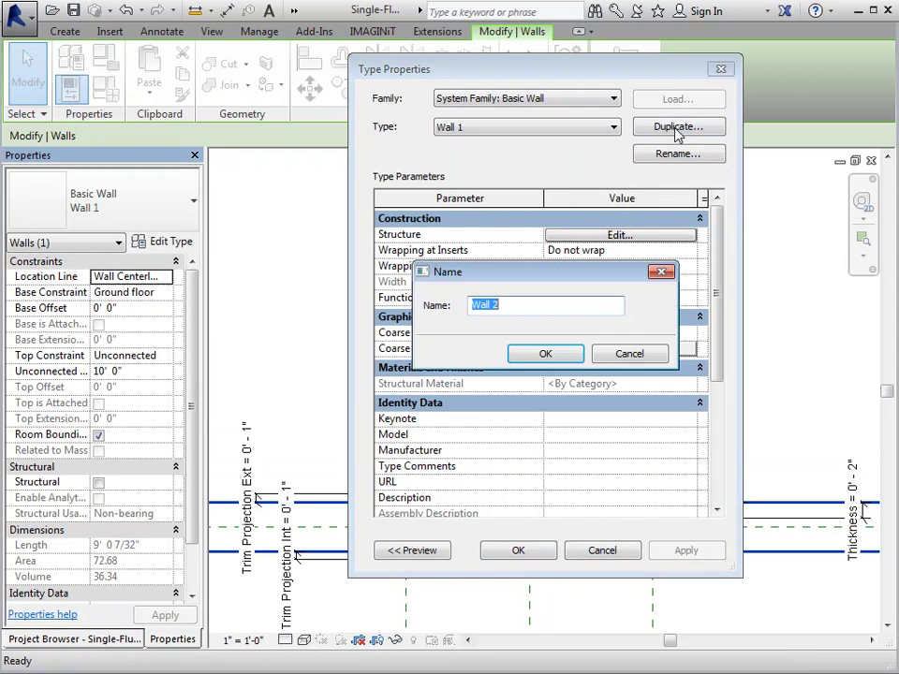
click(544, 353)
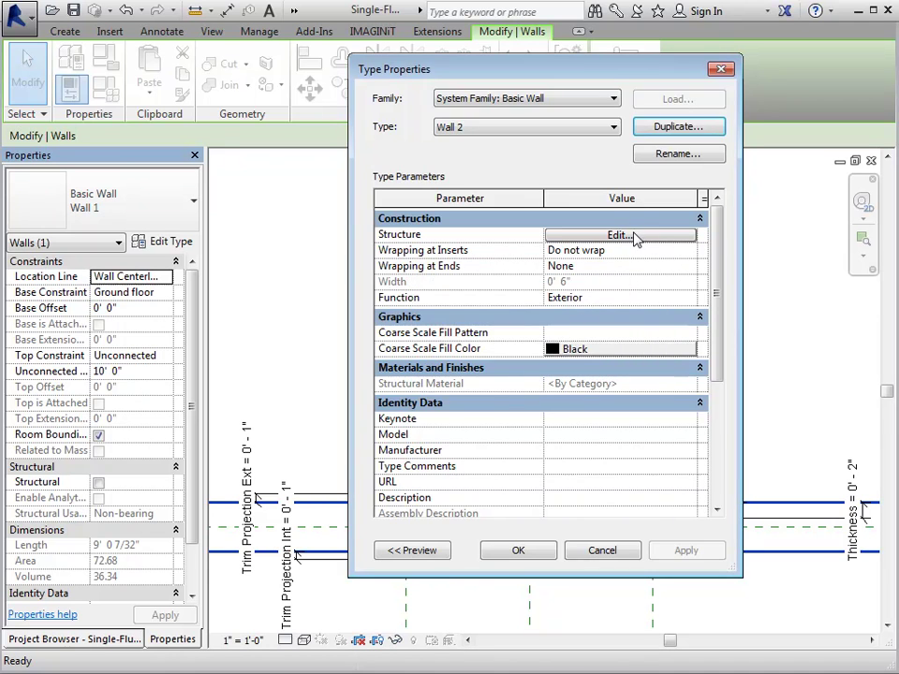
- Set the thickness of Wall 2's core layer to 1 foot and apply the type to the host wall
click(622, 235)
click(577, 246)
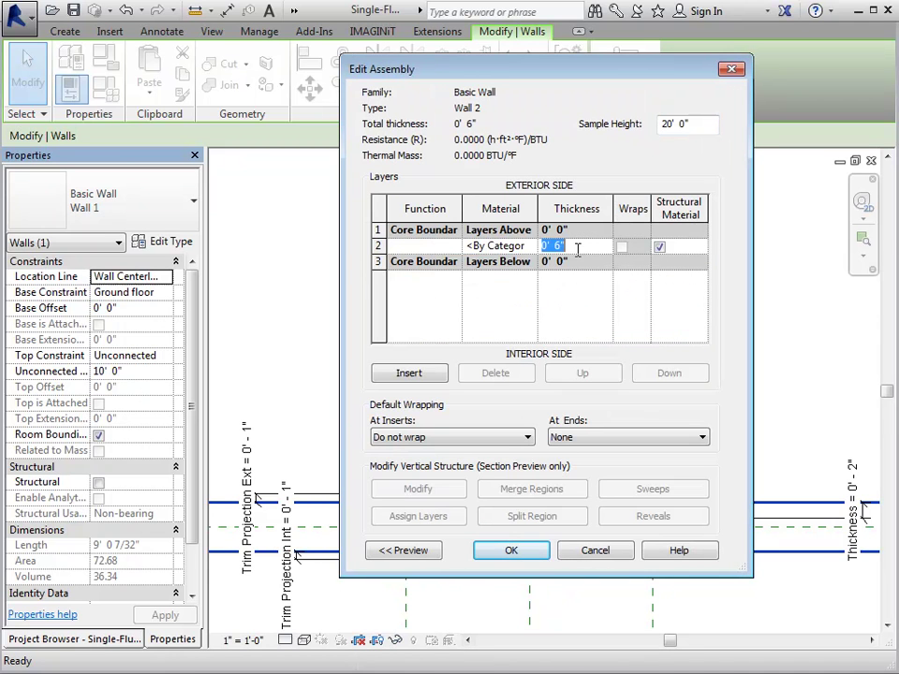
text(1)
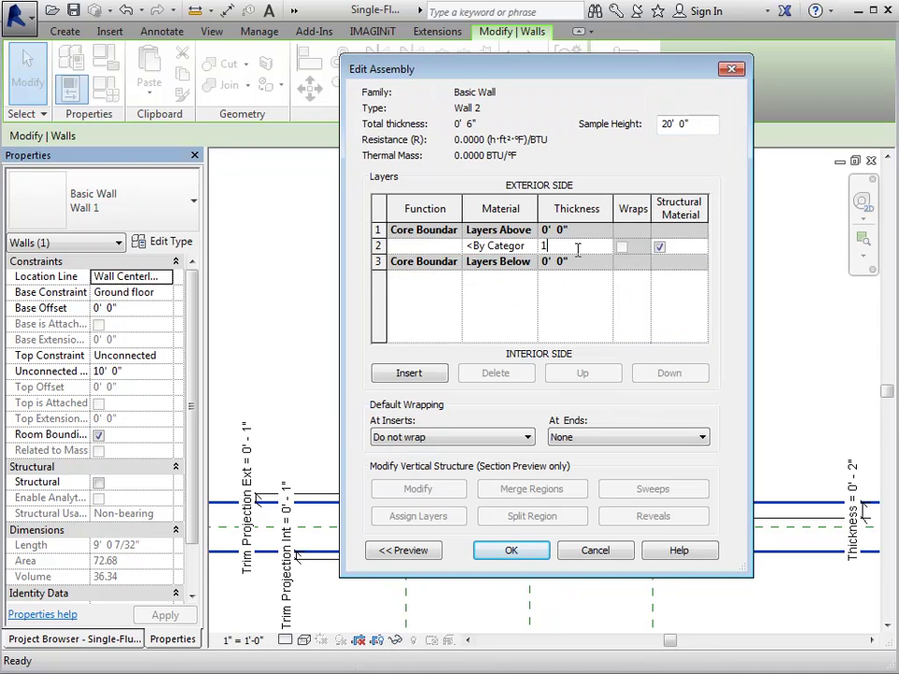
click(511, 549)
click(519, 549)
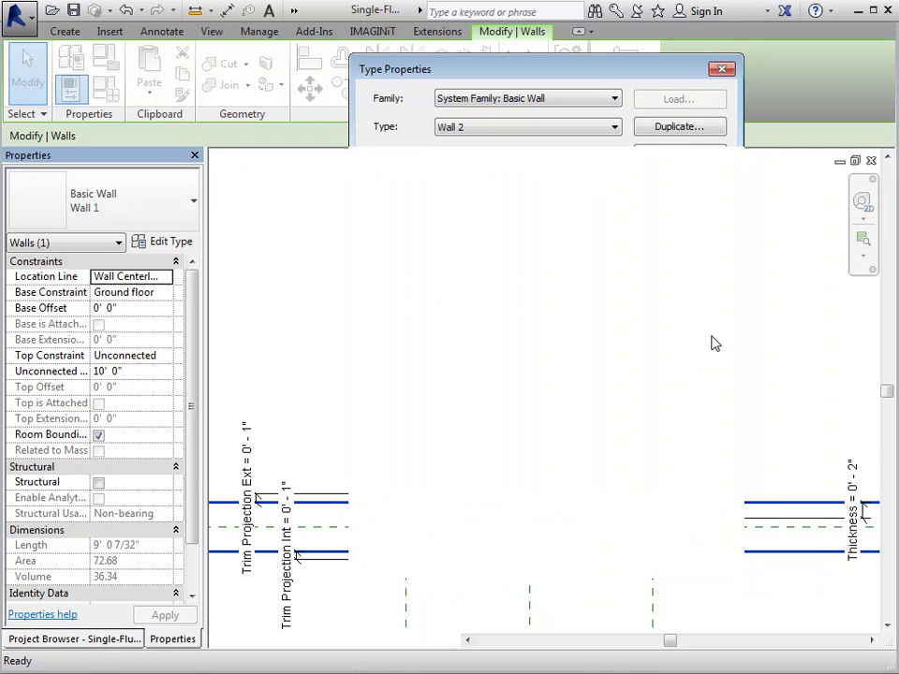
click(729, 343)
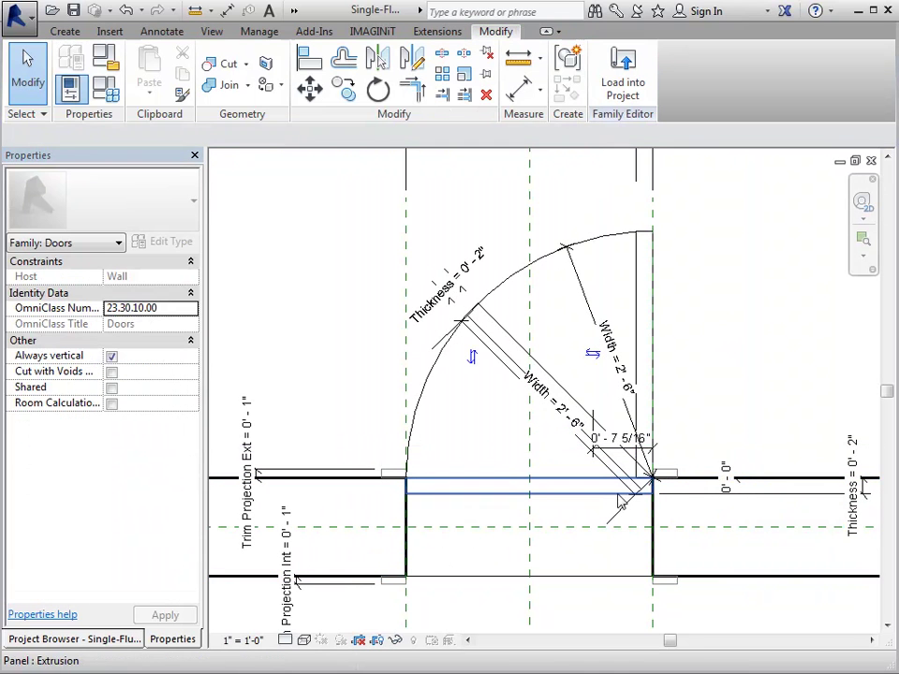
- Inspect the angled panel's hinge corner and the existing full swing arc in the plan view
scroll(637, 510, up, 2)
scroll(637, 510, up, 2)
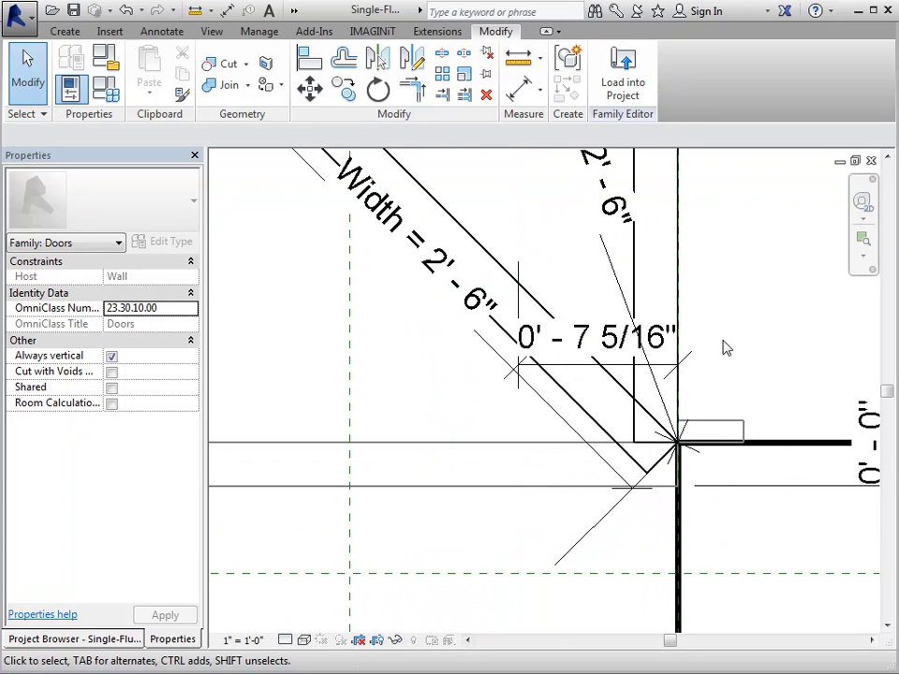
scroll(749, 323, down, 4)
middle_drag(758, 299, 658, 413)
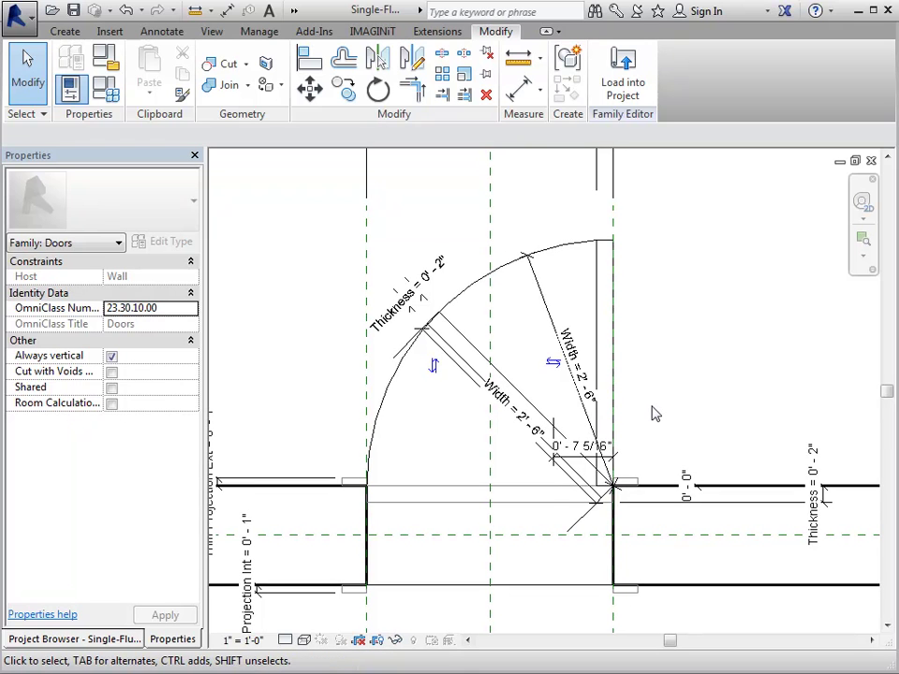
click(481, 285)
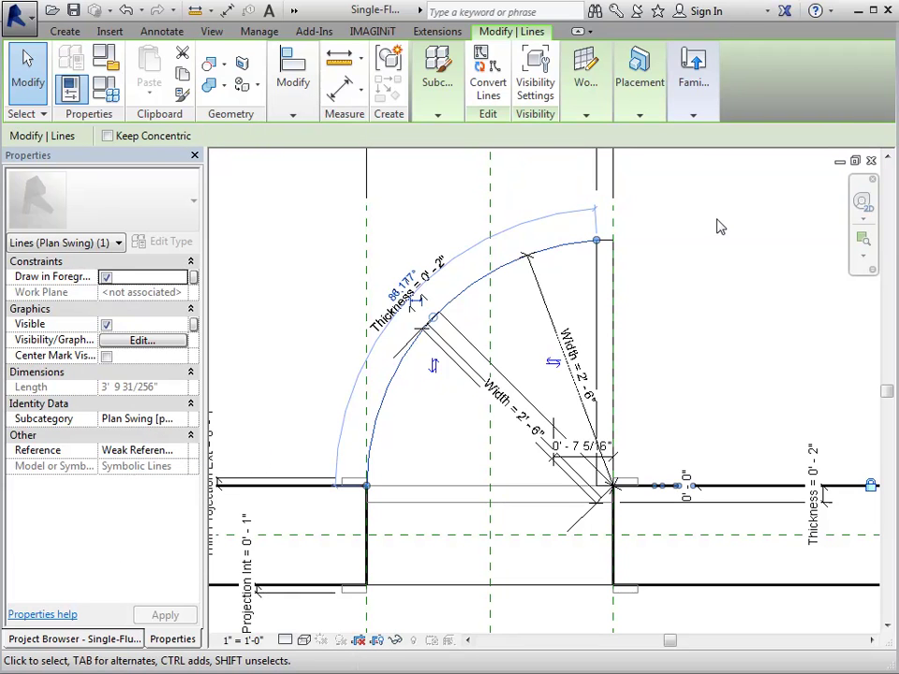
key(Escape)
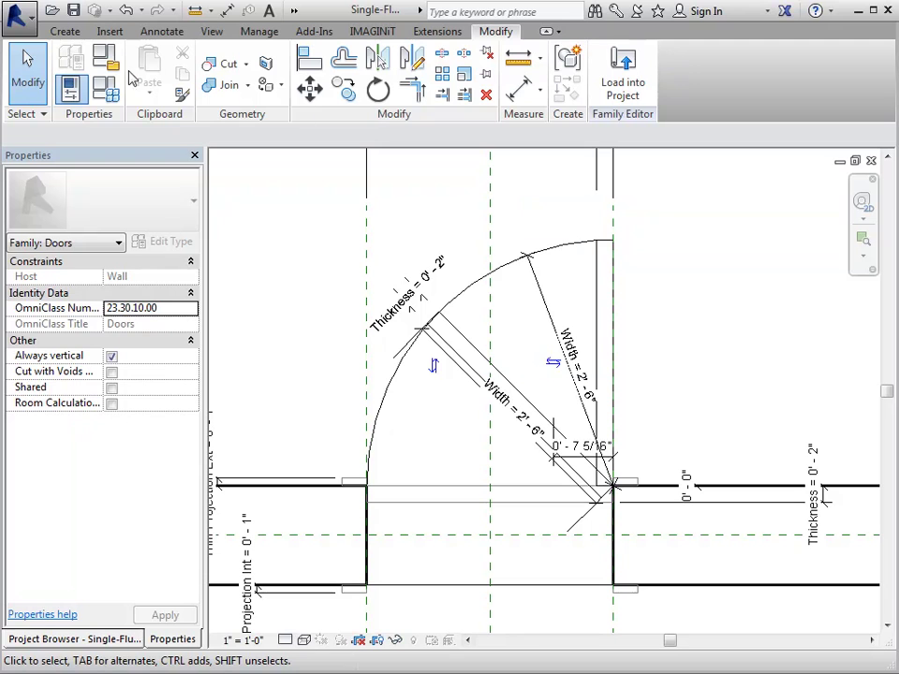
- Draw a 45° center-ends symbolic arc in the Plan Swing [projection] subcategory, centred on the hinge, from the opposite jamb to the angled panel's end
click(160, 32)
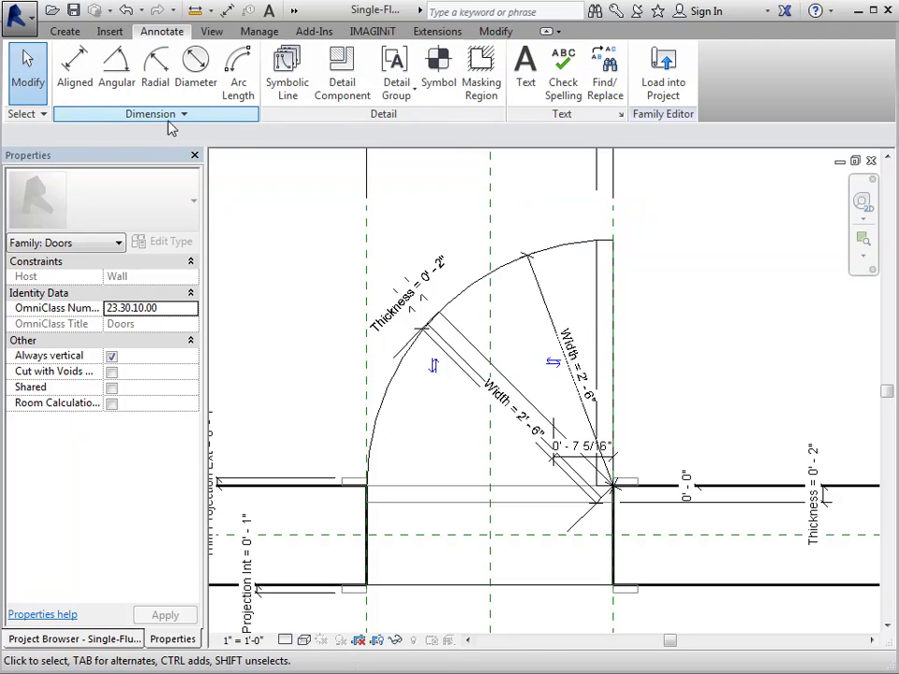
click(295, 94)
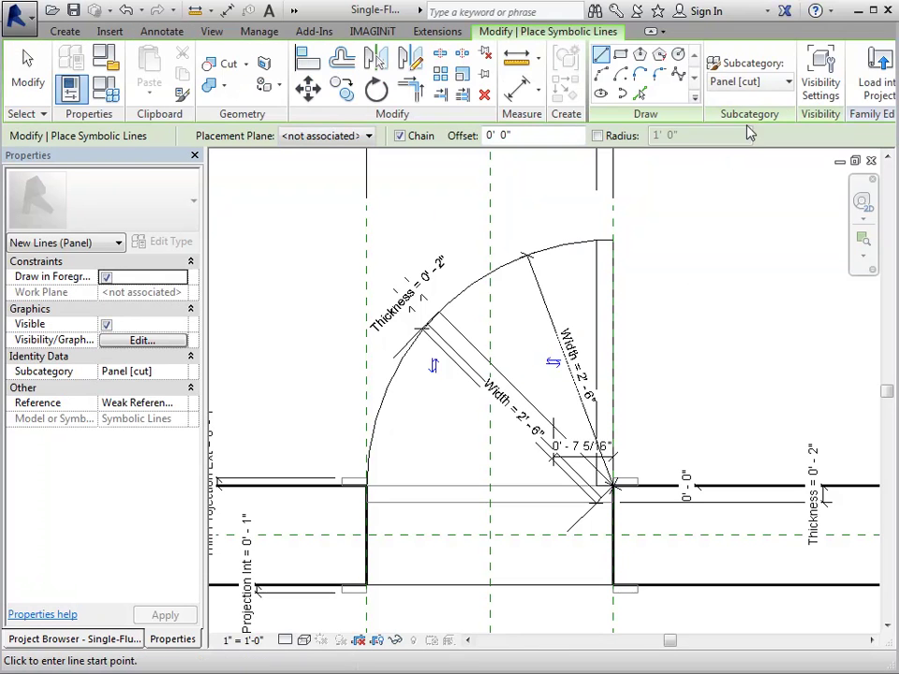
click(759, 85)
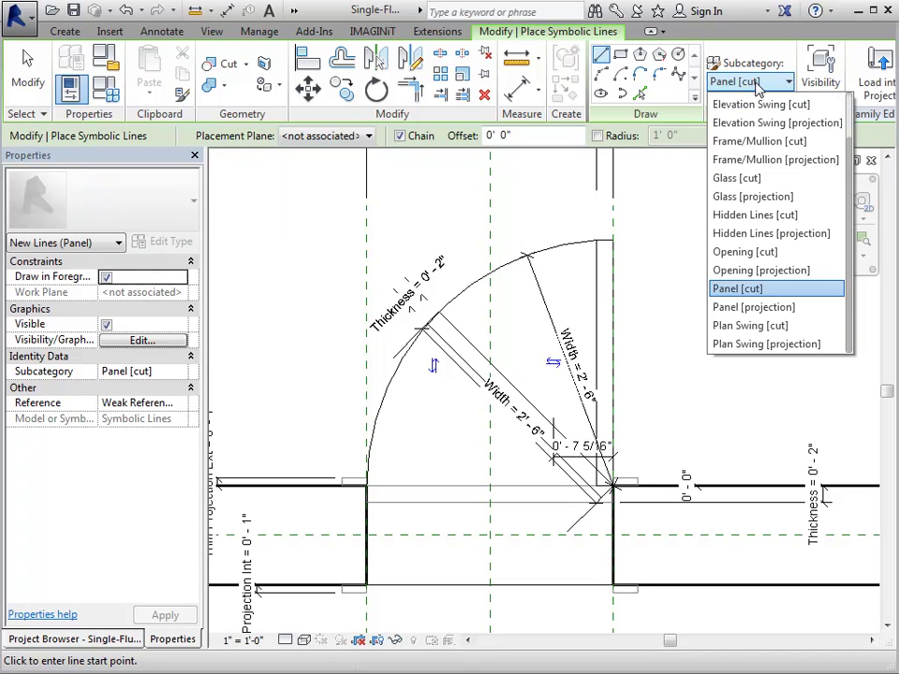
scroll(739, 245, up, 1)
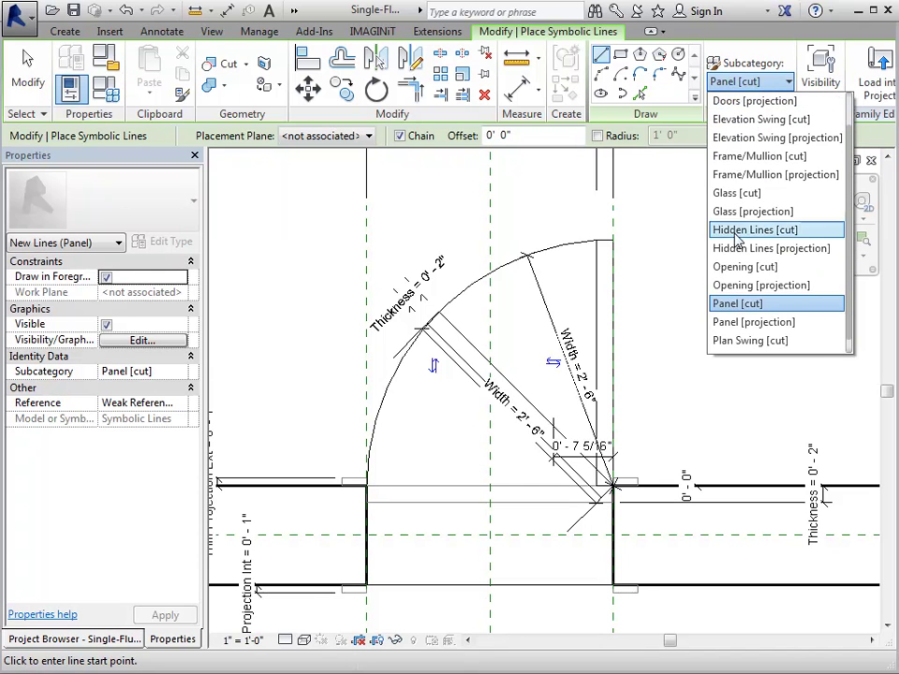
scroll(758, 349, down, 1)
click(749, 342)
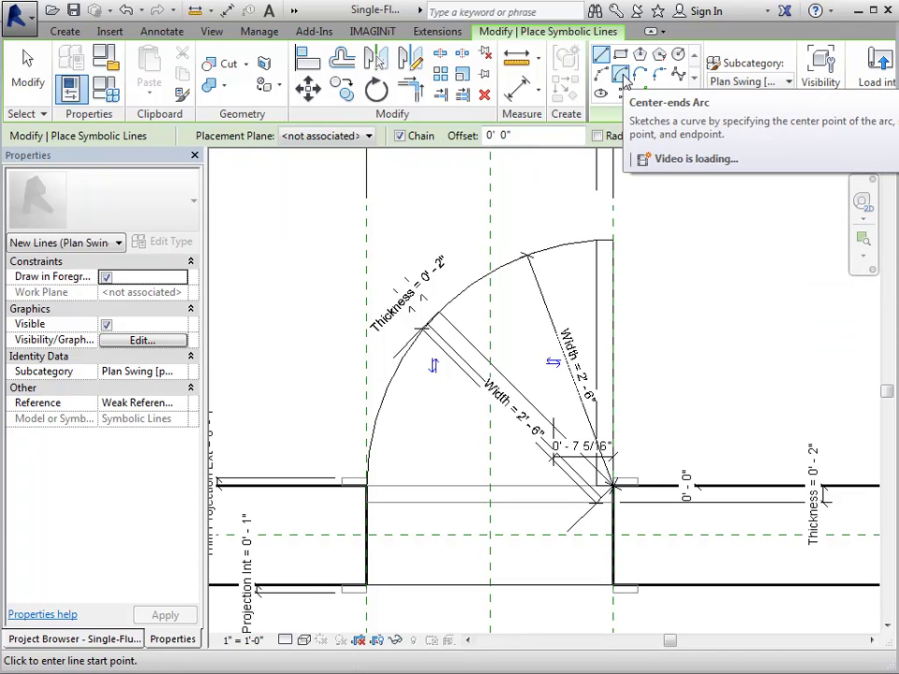
click(623, 77)
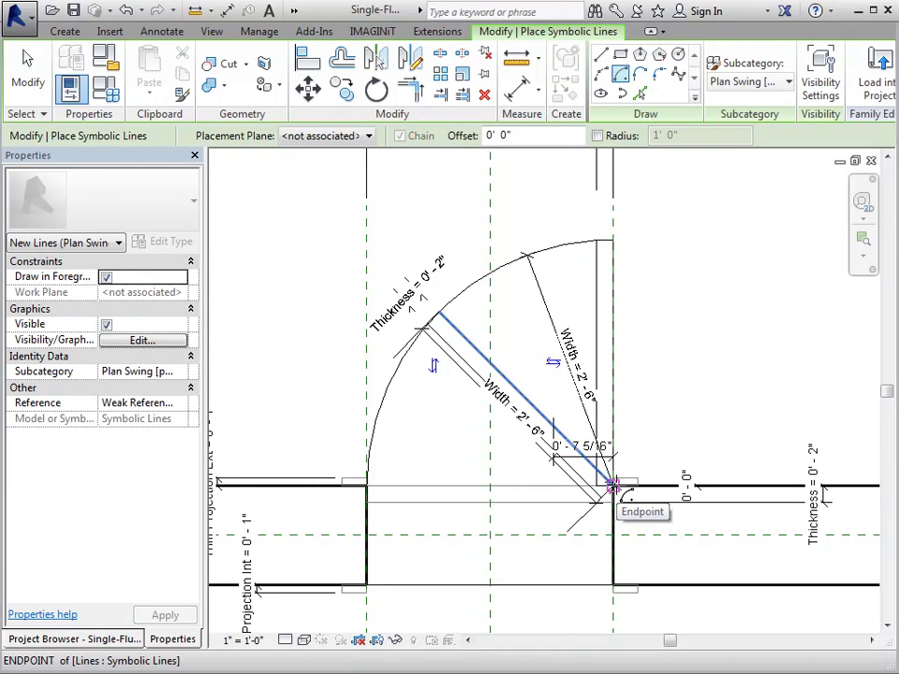
click(612, 485)
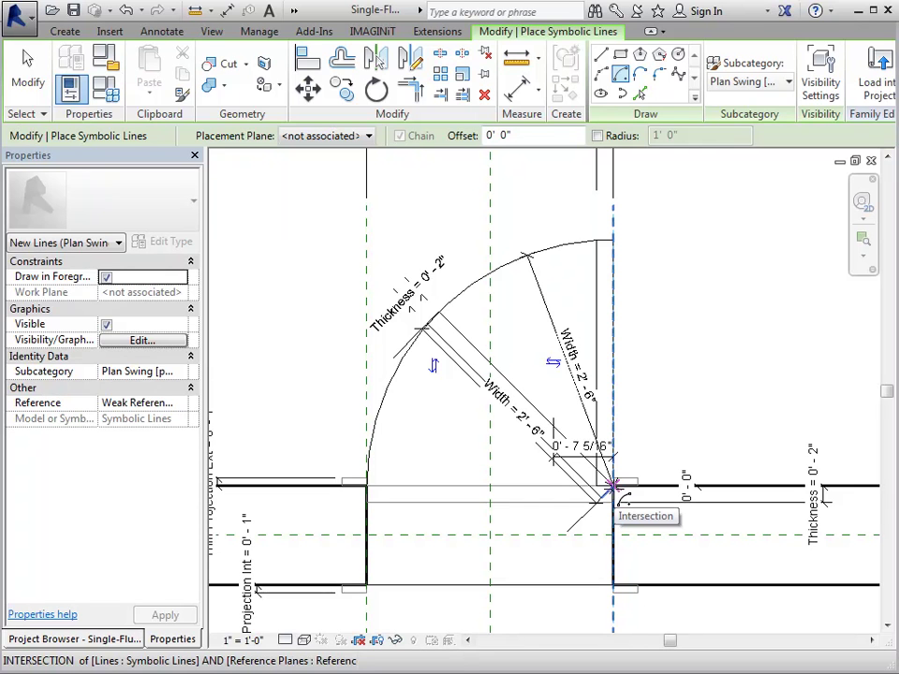
click(613, 486)
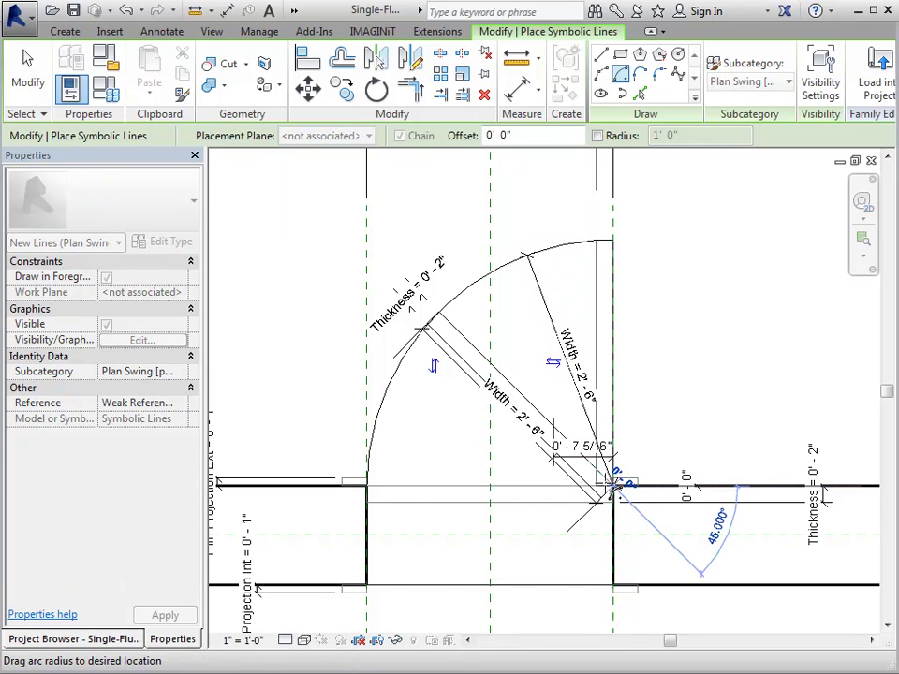
click(366, 485)
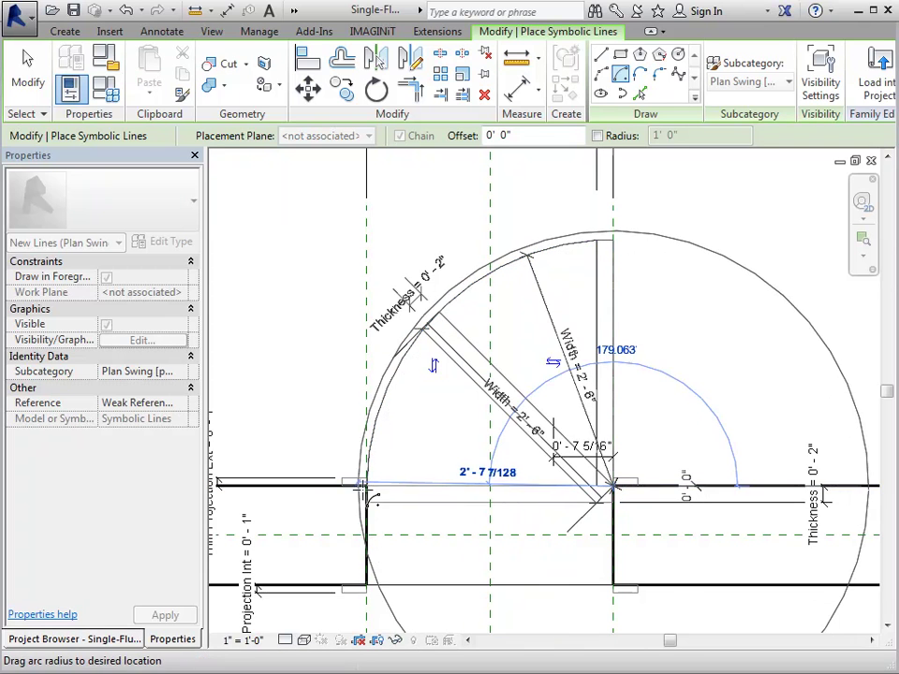
click(366, 486)
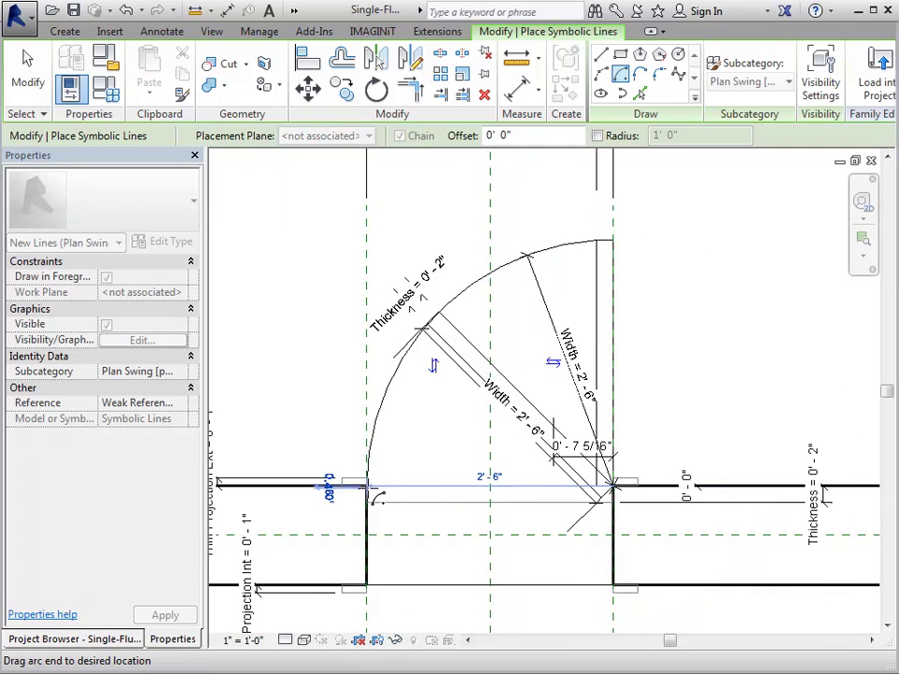
click(437, 309)
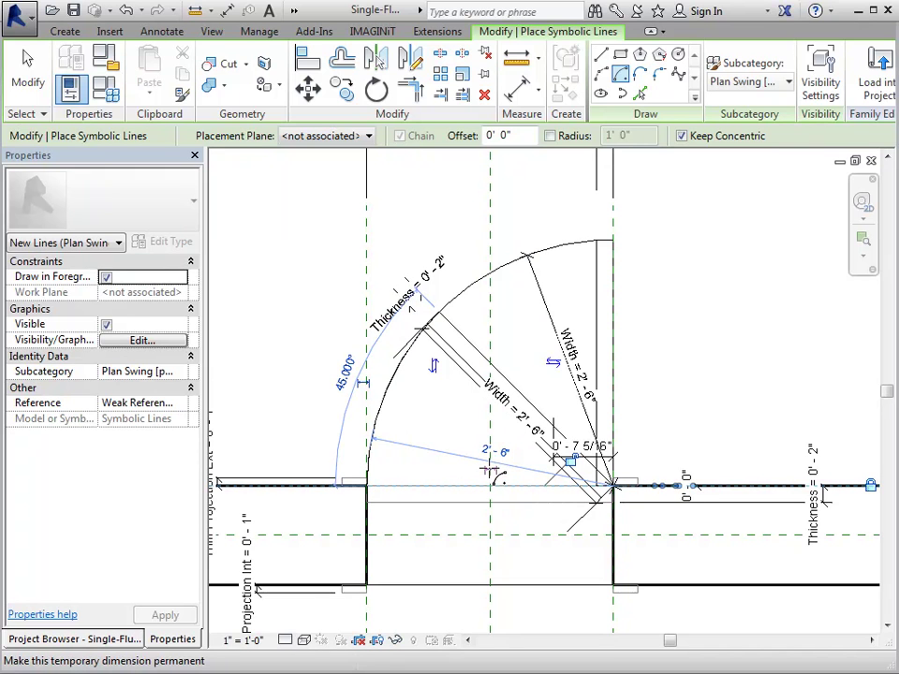
- Make the 45° arc's radius dimension permanent and label it with the Width parameter
click(27, 64)
click(462, 460)
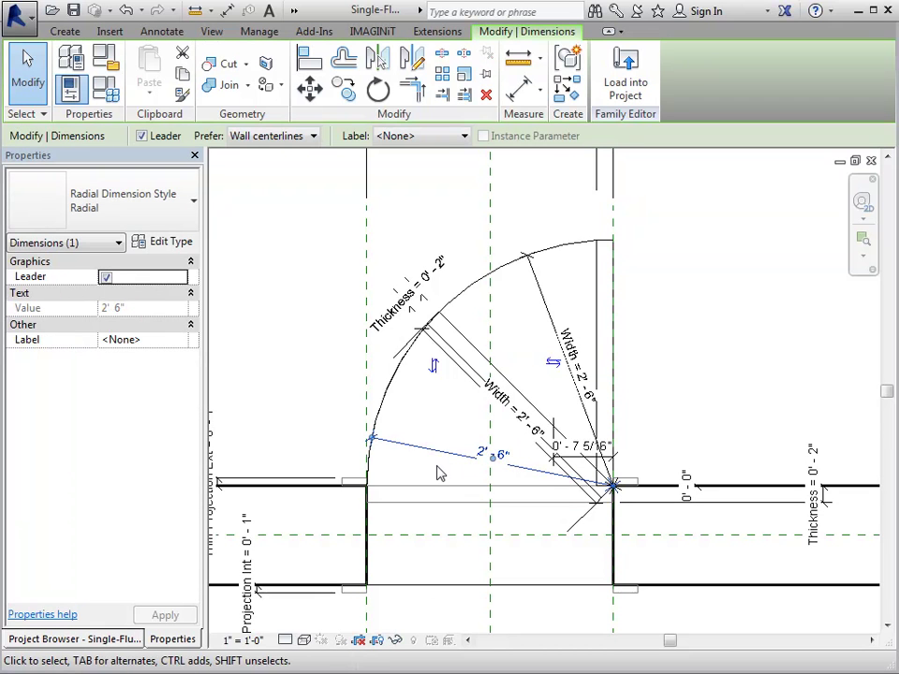
click(432, 140)
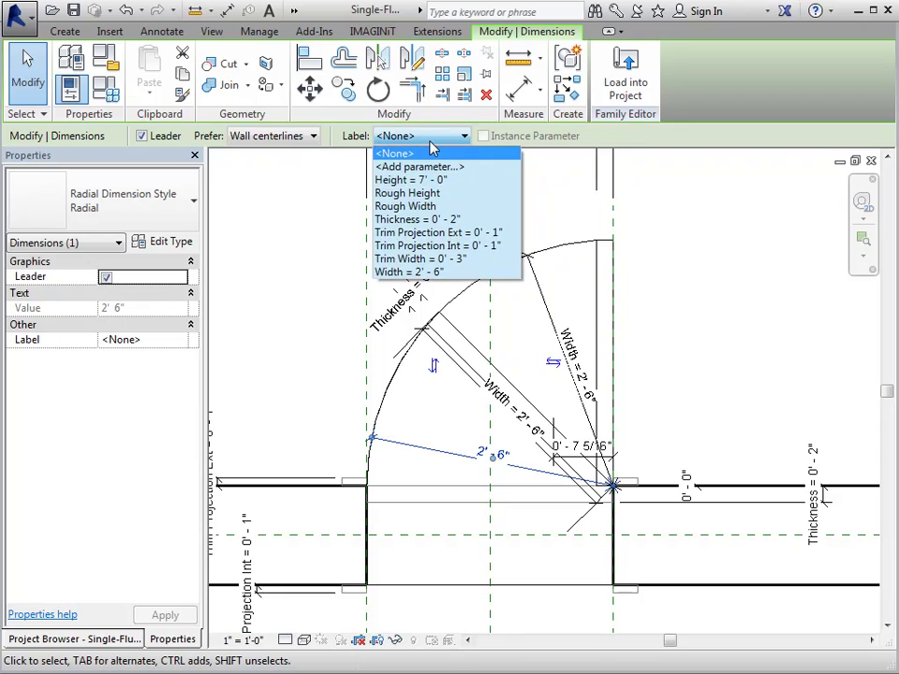
click(404, 272)
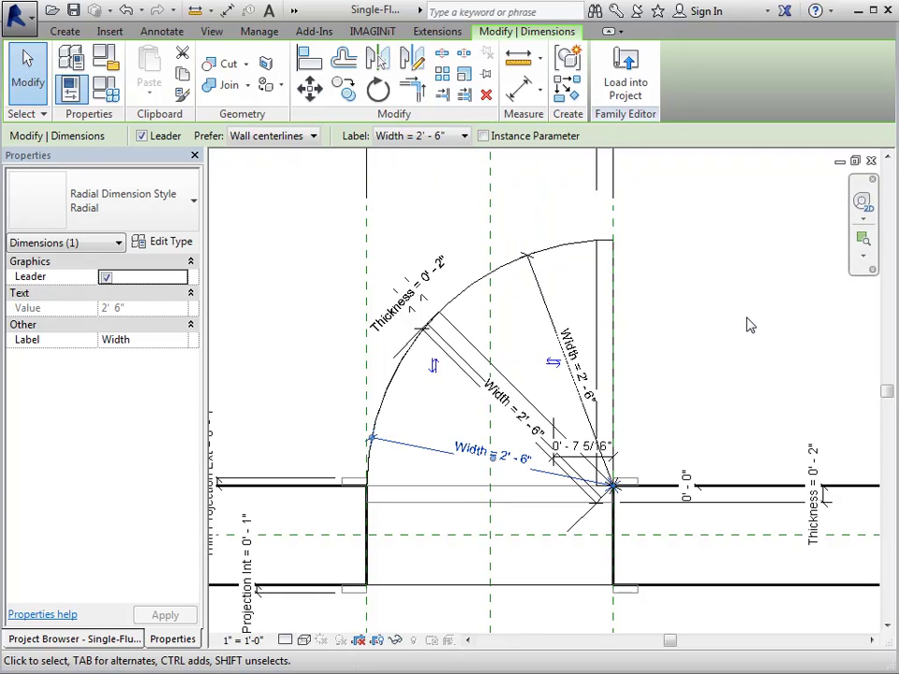
- Flex the door family by switching its current family type to 36" x 80"
click(112, 91)
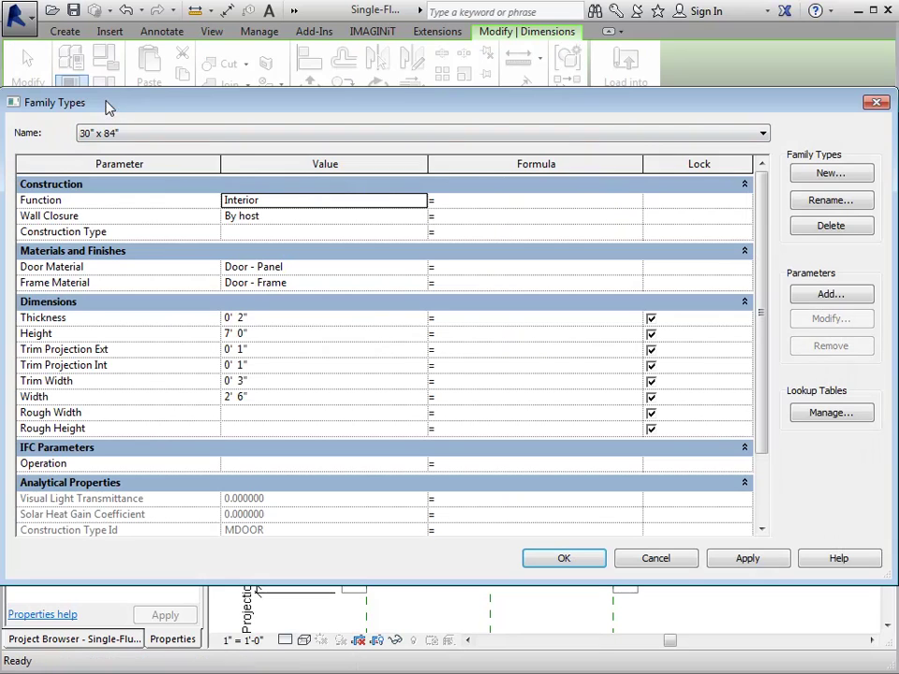
click(225, 134)
click(200, 204)
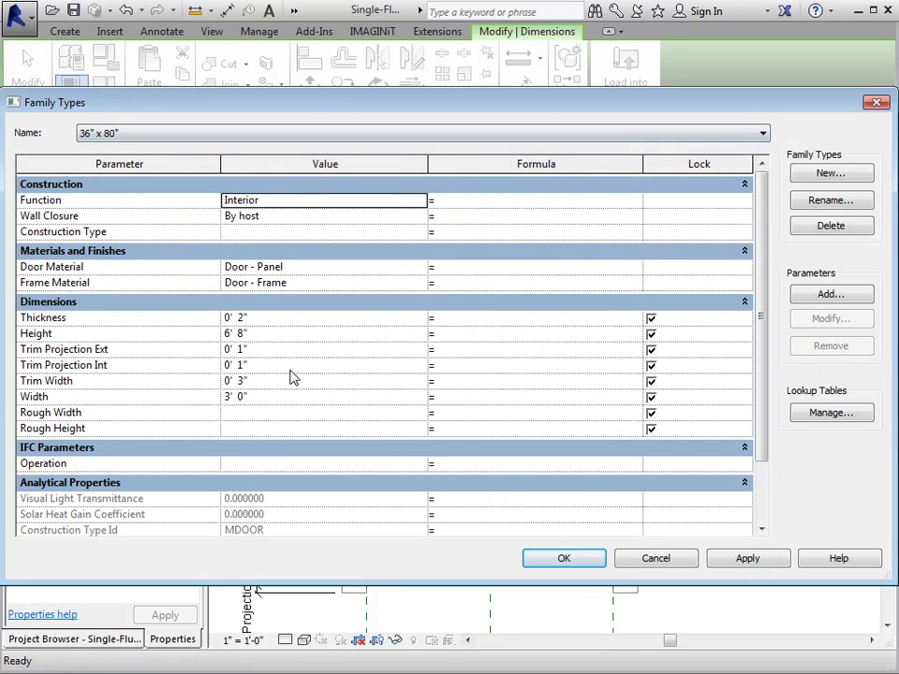
click(560, 562)
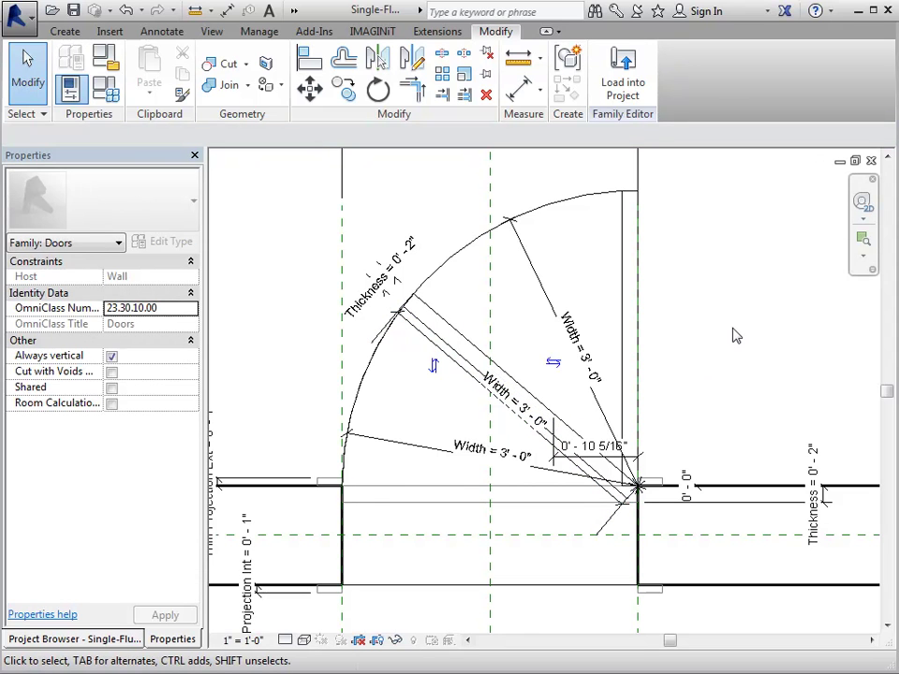
click(728, 549)
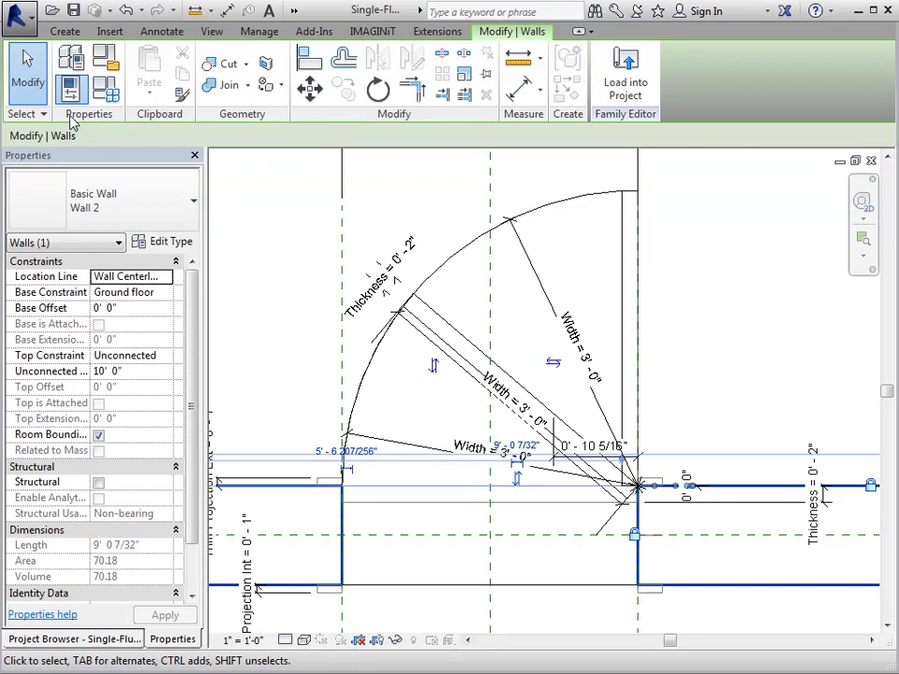
click(107, 100)
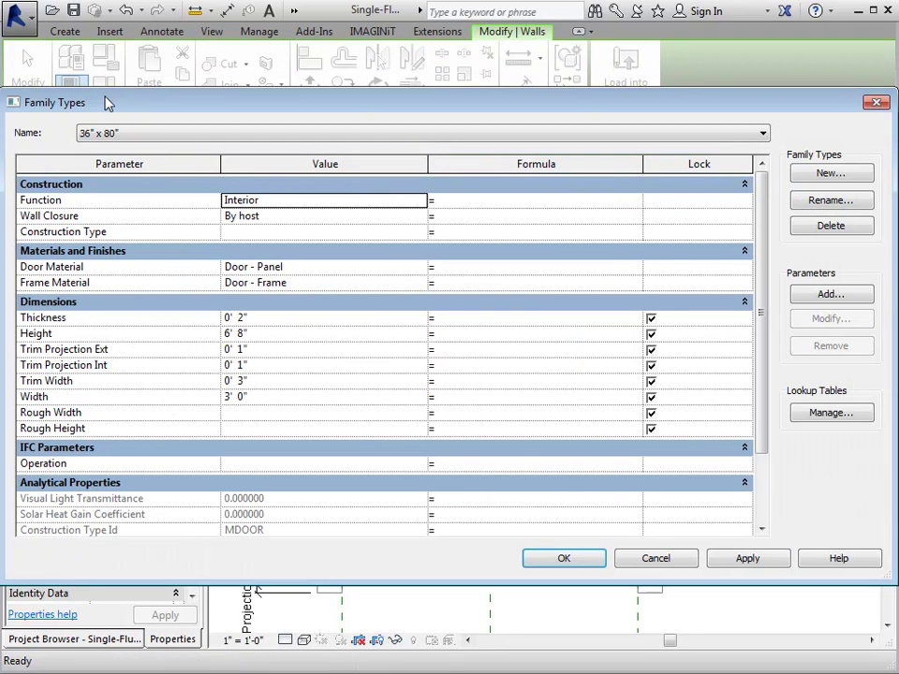
click(876, 101)
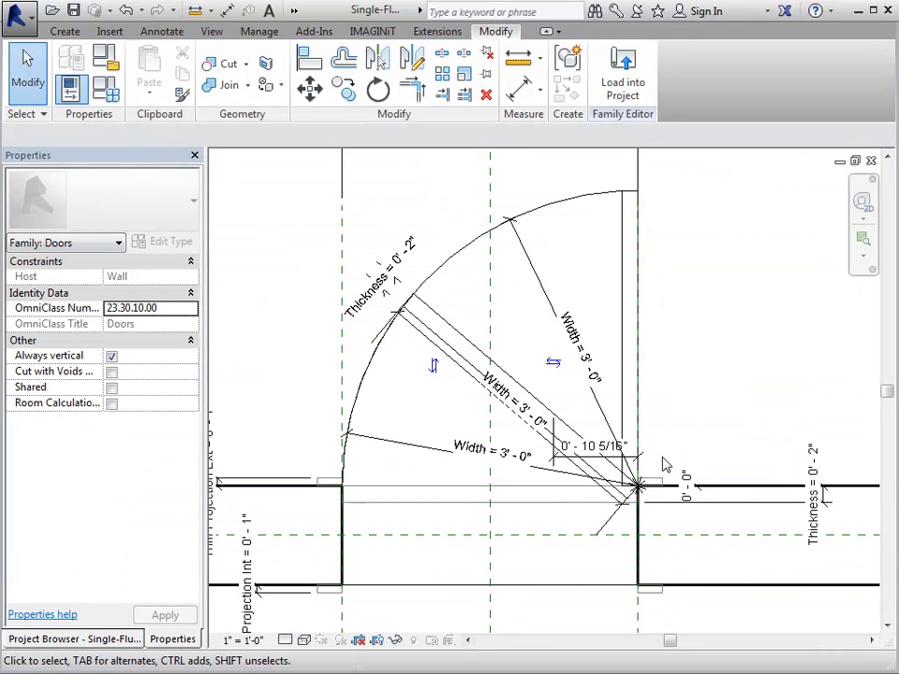
- Switch the host wall's type to Wall 1 to flex the door with the thinner wall
click(736, 486)
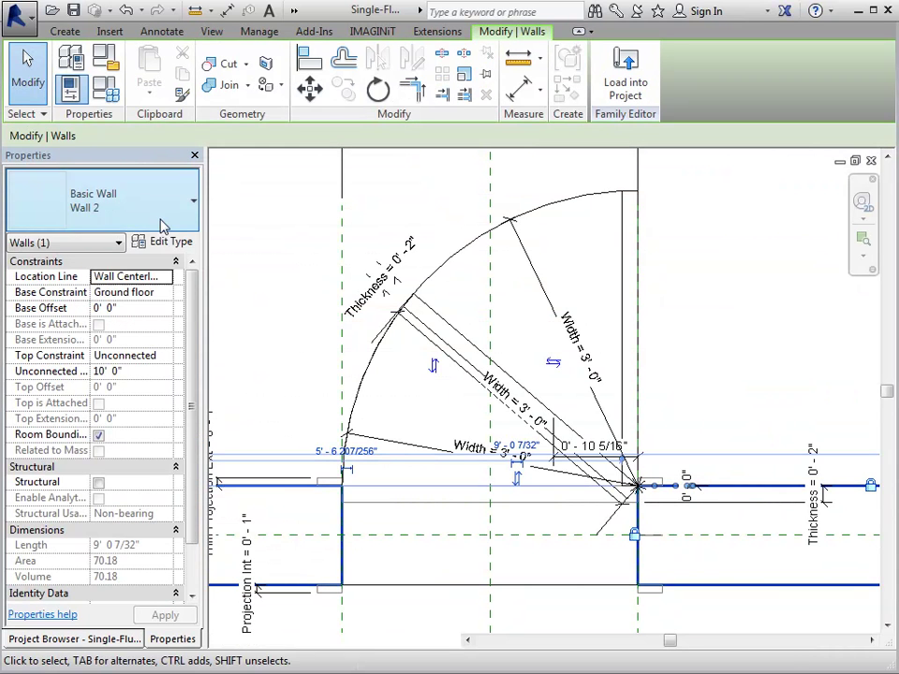
click(150, 214)
click(64, 263)
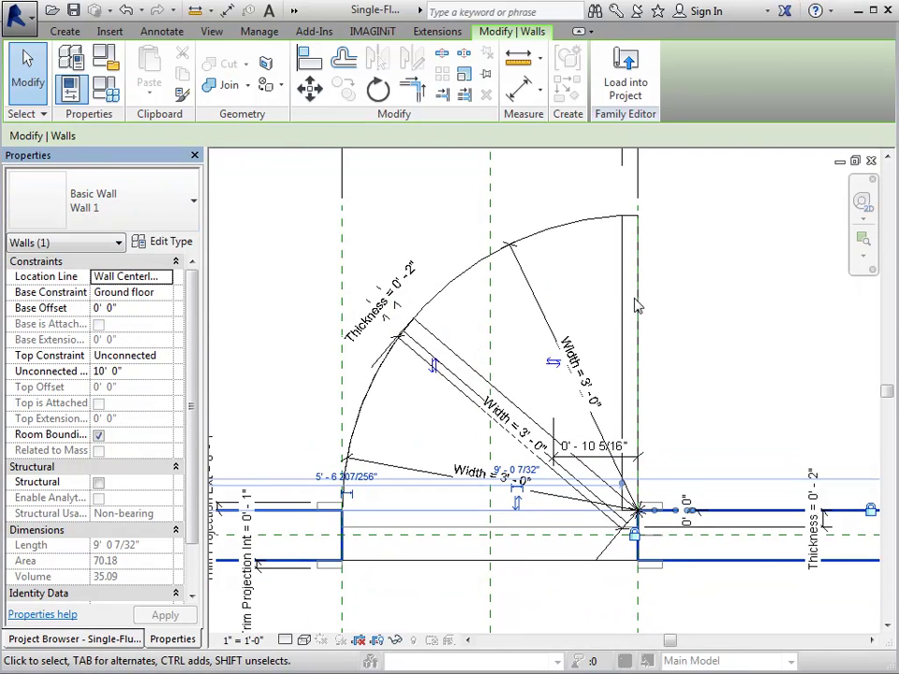
click(686, 367)
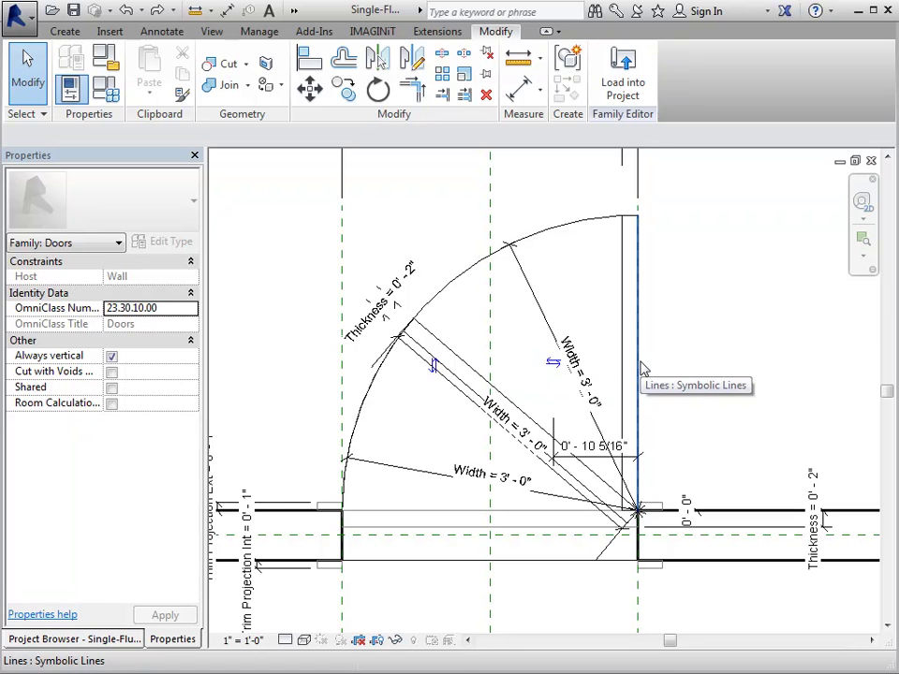
- Associate the visibility of the 90° panel lines and swing arc with a new instance parameter named 90 Angle, grouped under Graphics
key(Tab)
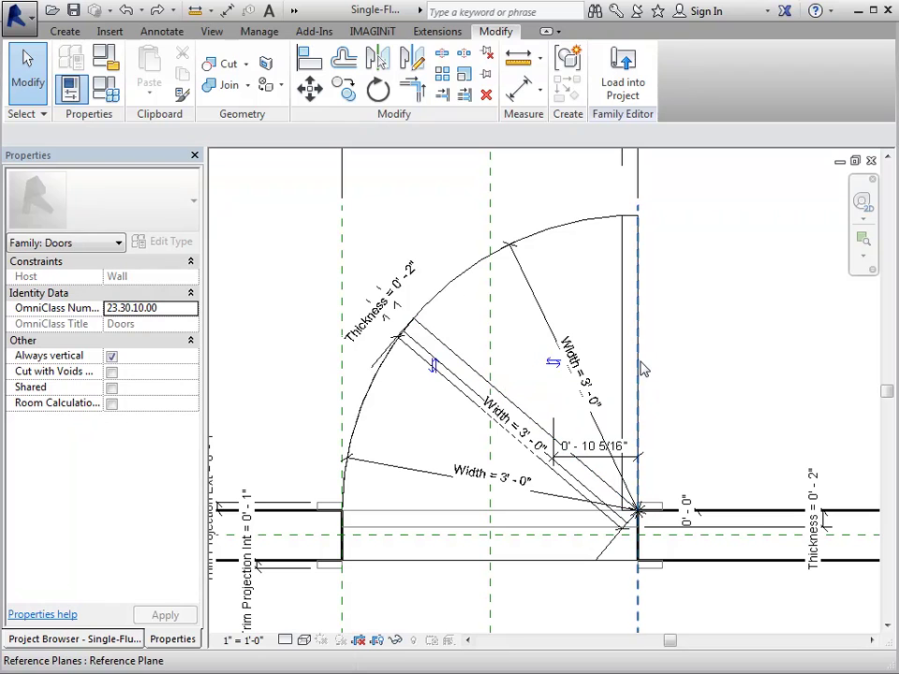
key(Tab)
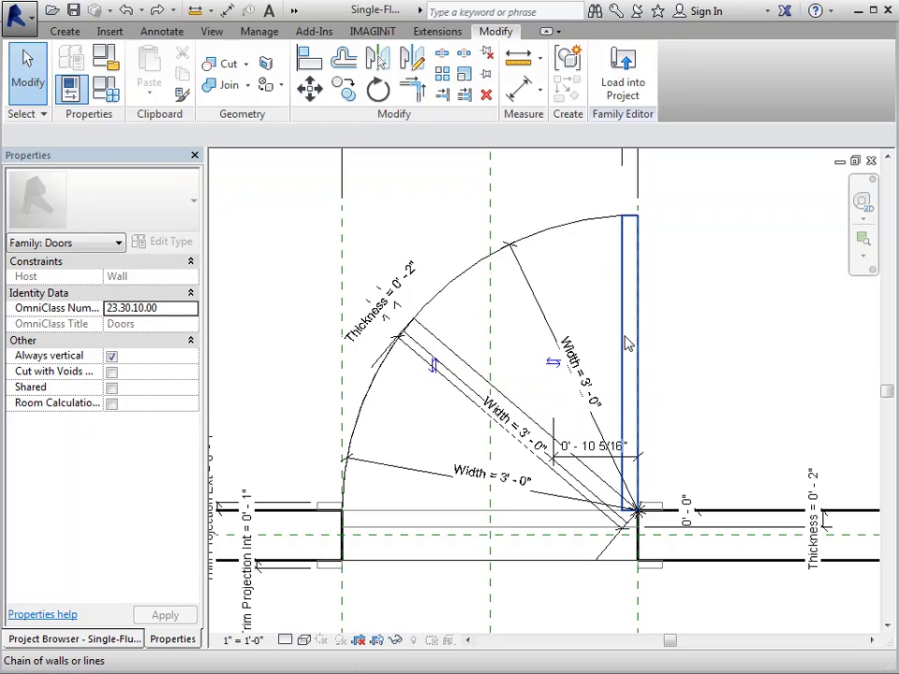
click(627, 344)
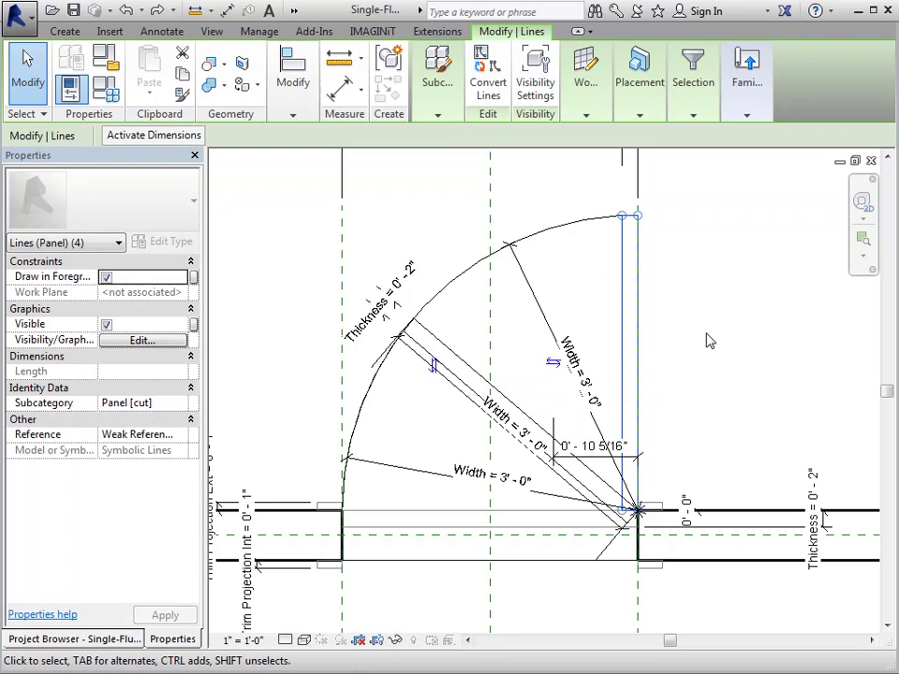
ctrl+click(581, 227)
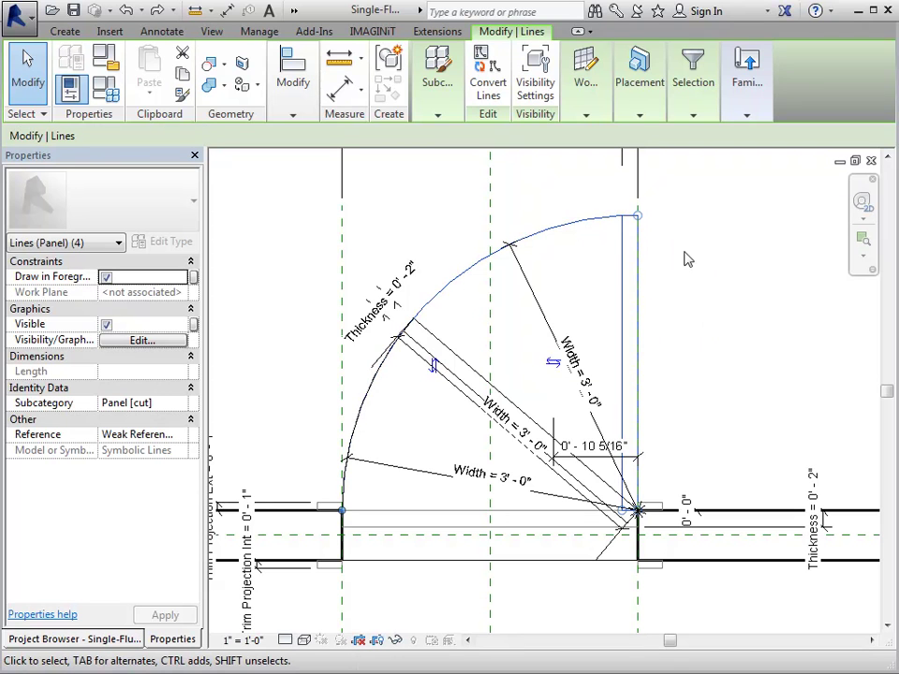
click(194, 326)
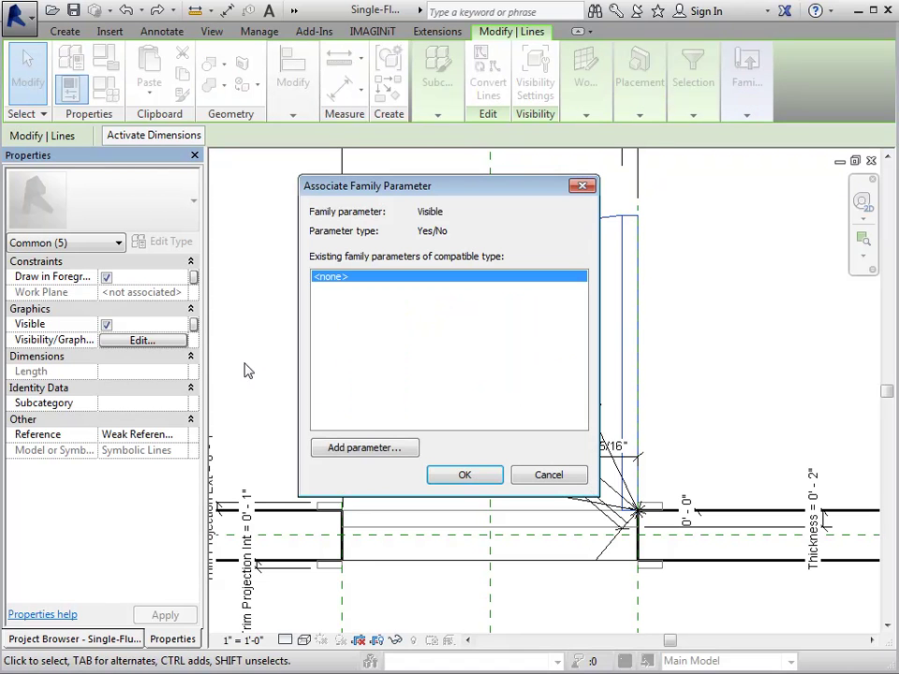
click(365, 449)
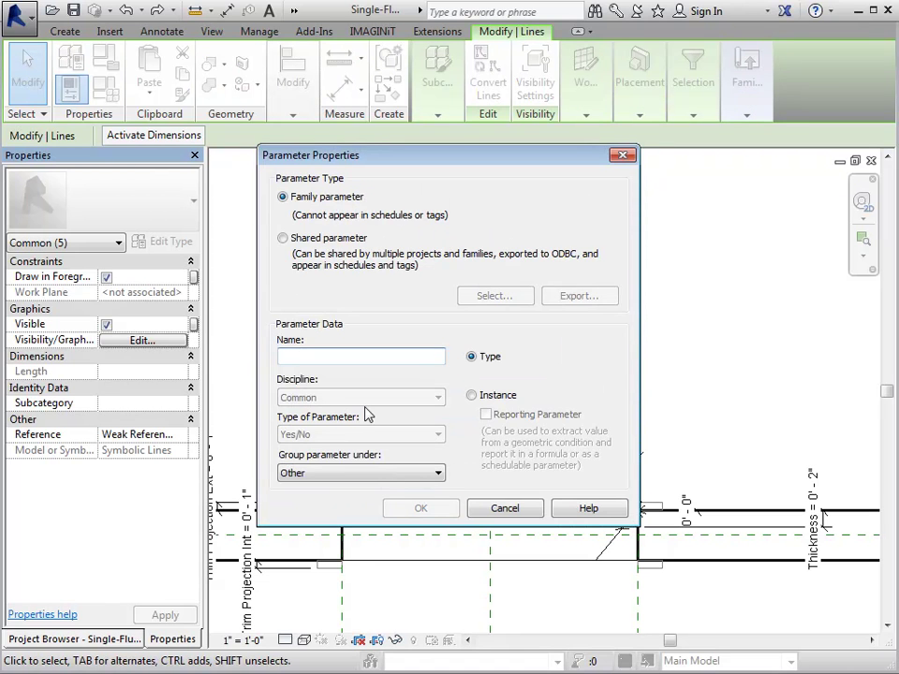
text(90 )
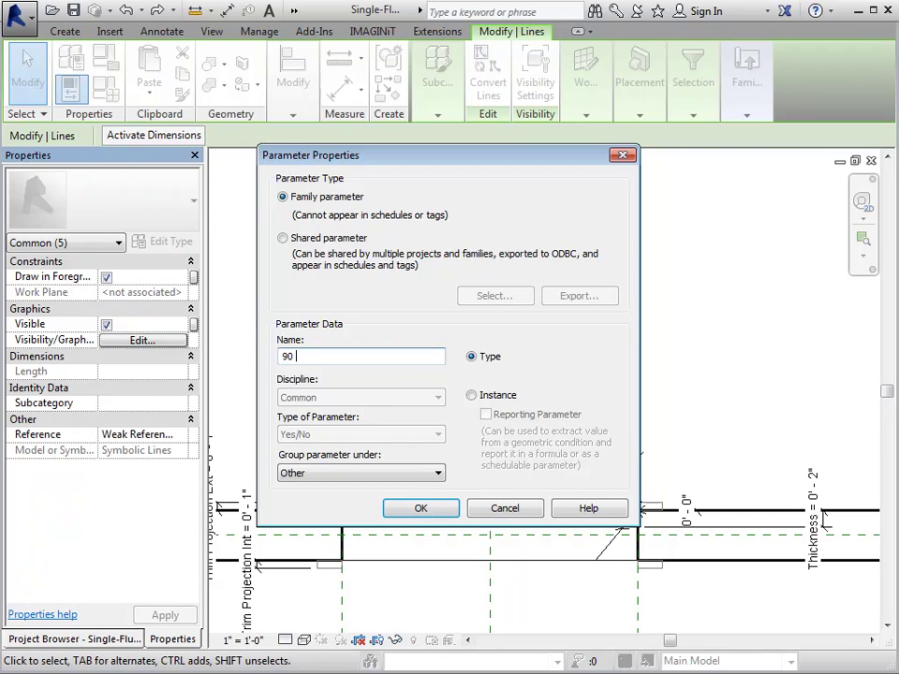
text(Angle)
click(473, 397)
click(433, 473)
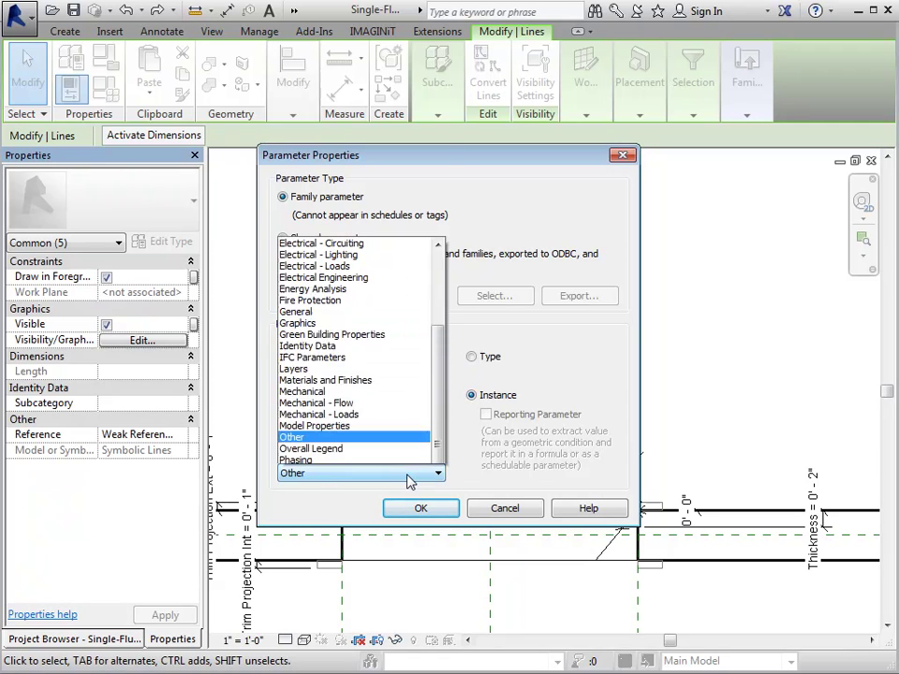
click(349, 206)
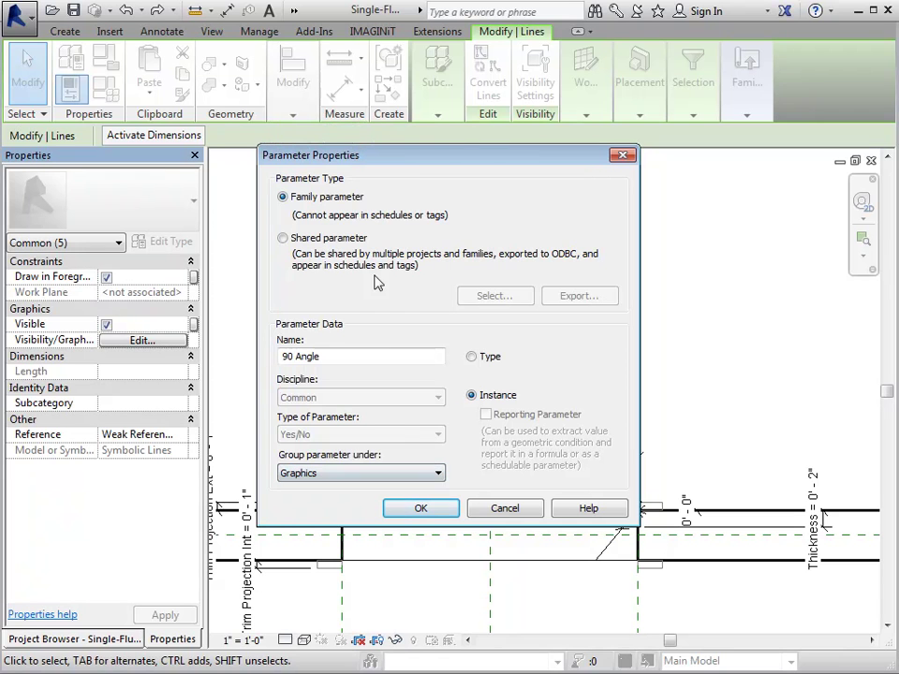
click(421, 508)
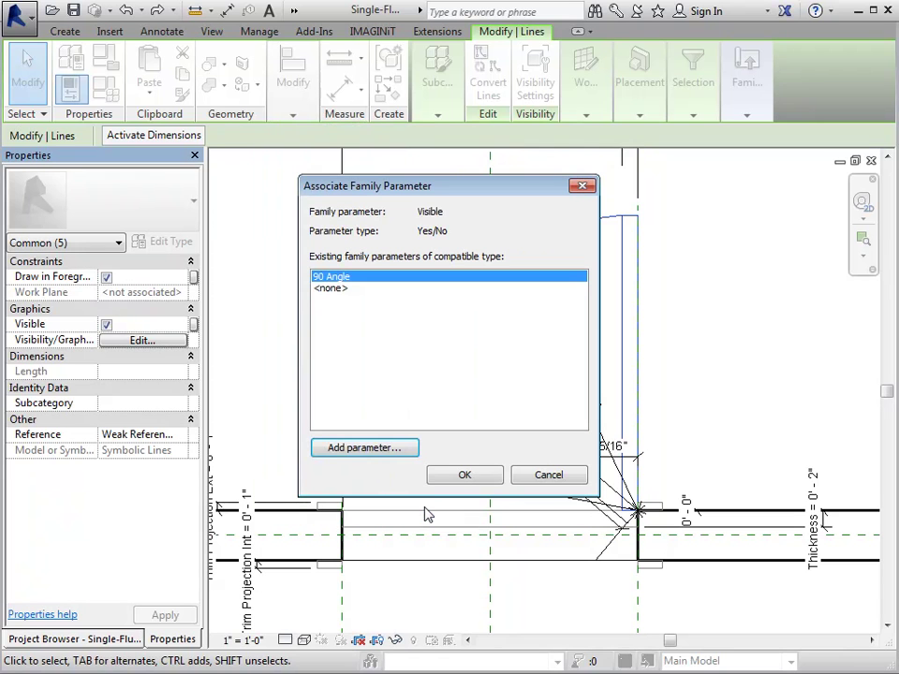
click(463, 477)
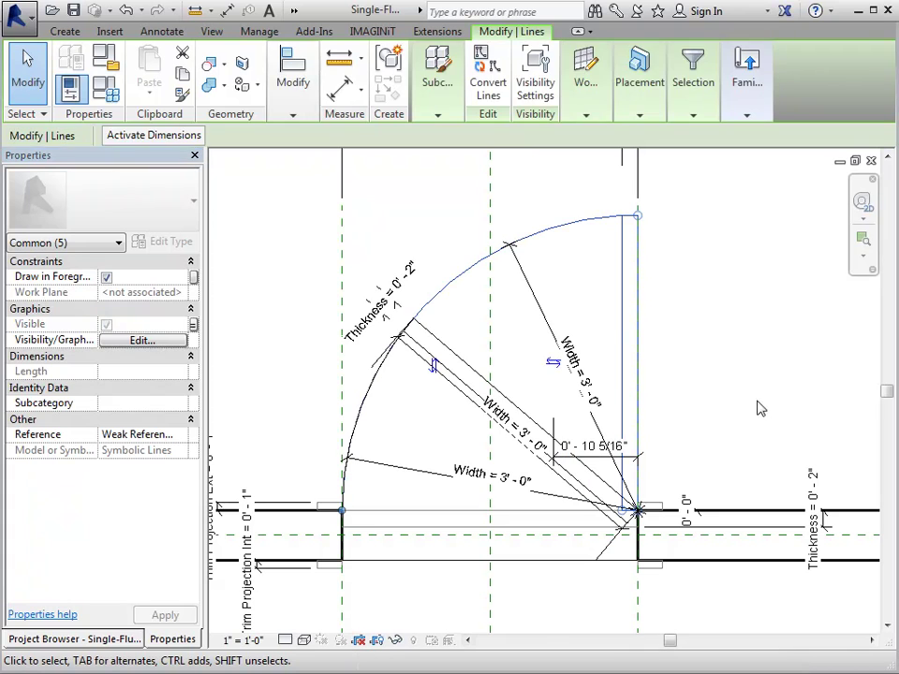
key(Escape)
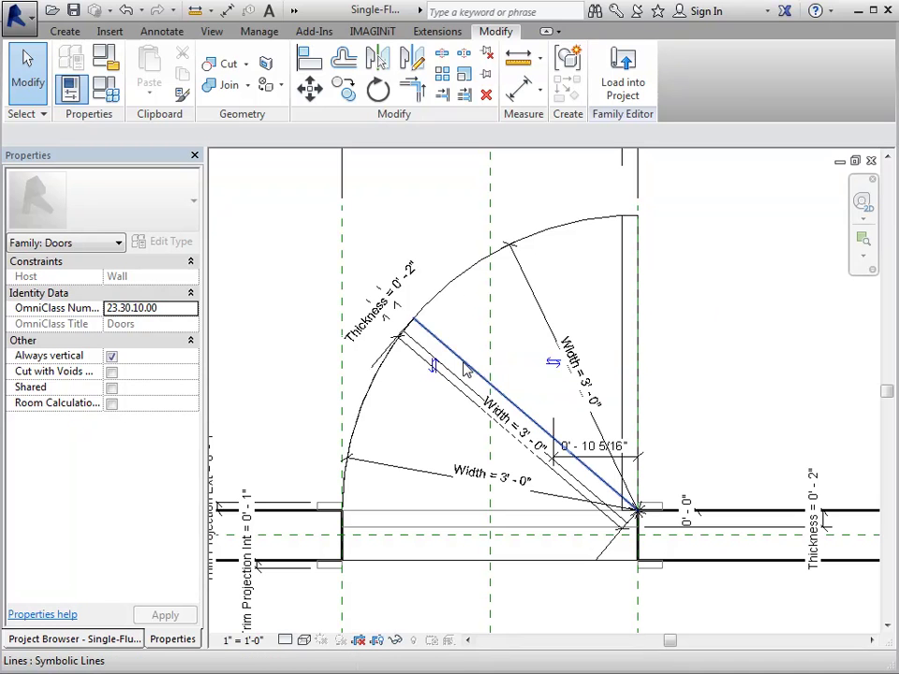
- Associate the visibility of the 45° panel lines and swing arc with a new instance parameter named 45 Angle, grouped under Graphics
key(Tab)
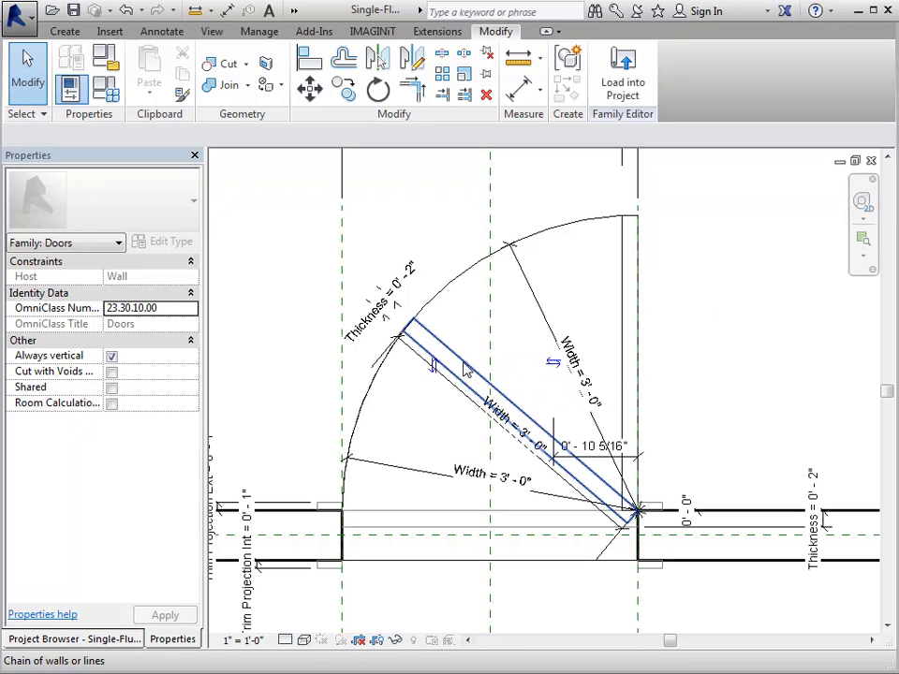
click(462, 367)
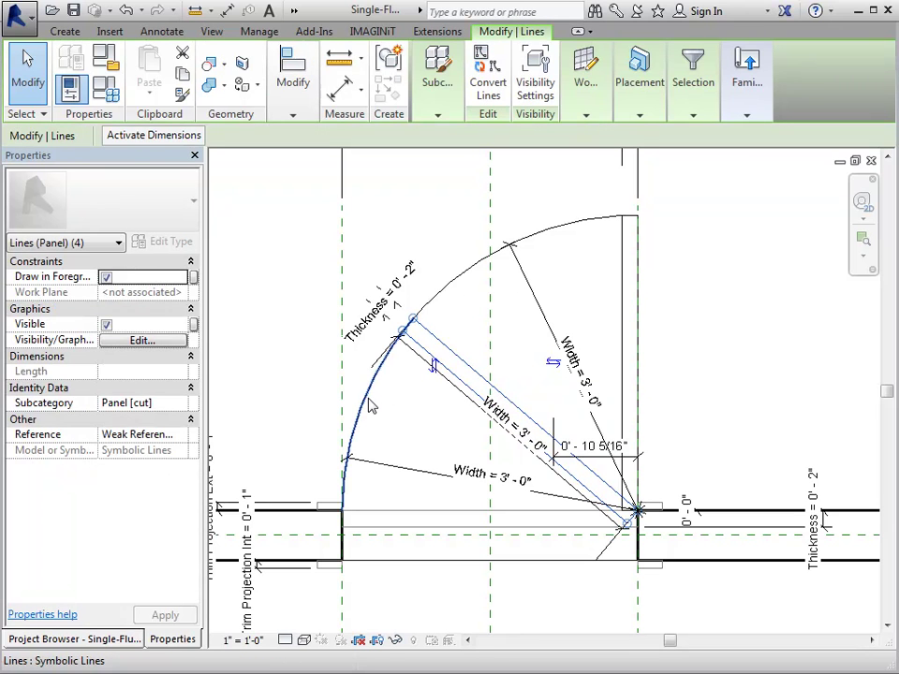
ctrl+click(367, 404)
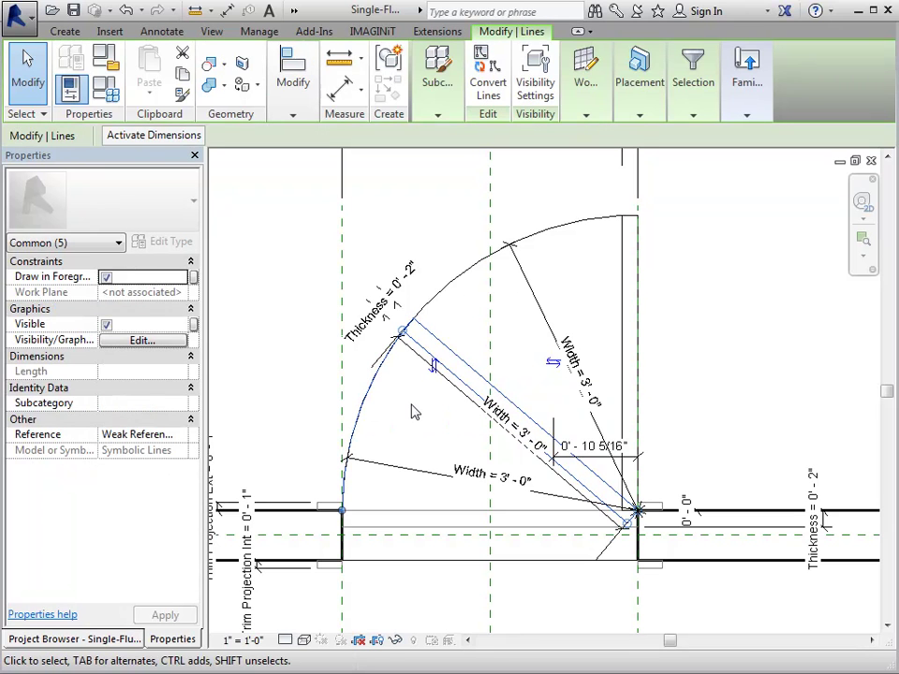
click(192, 324)
click(361, 449)
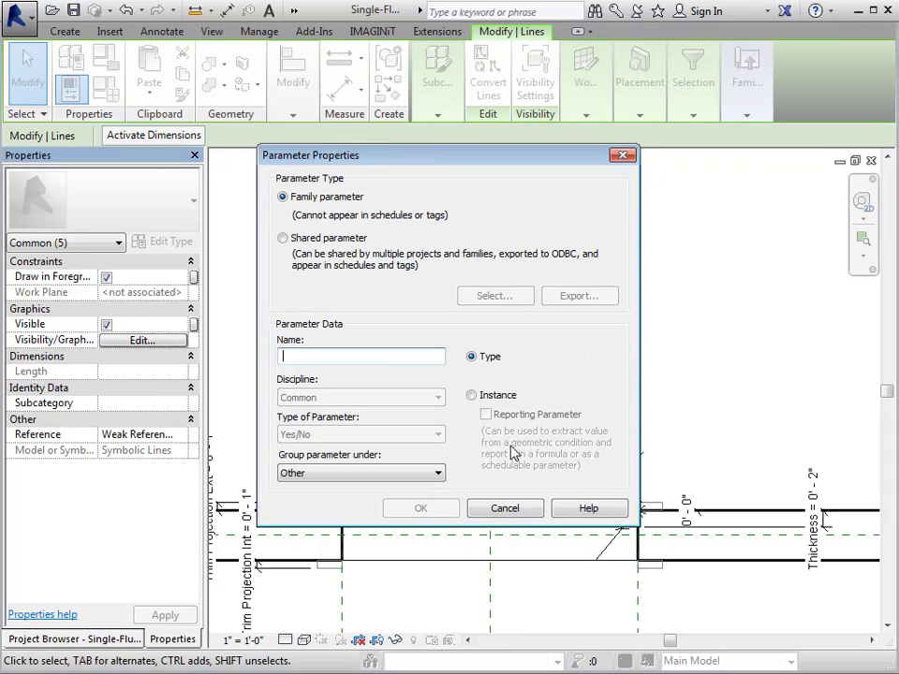
text(45 Angle)
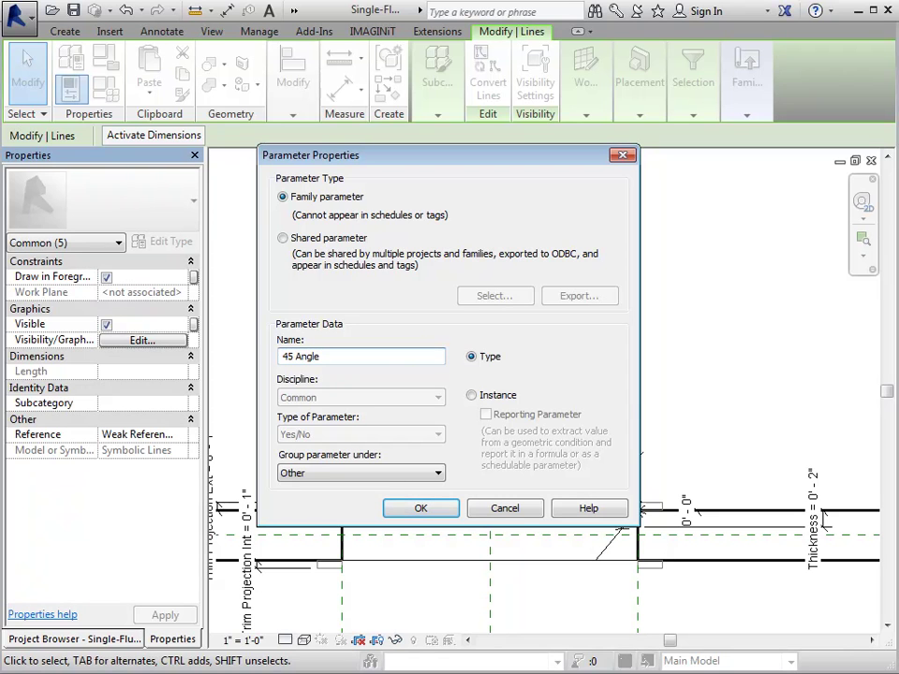
click(472, 395)
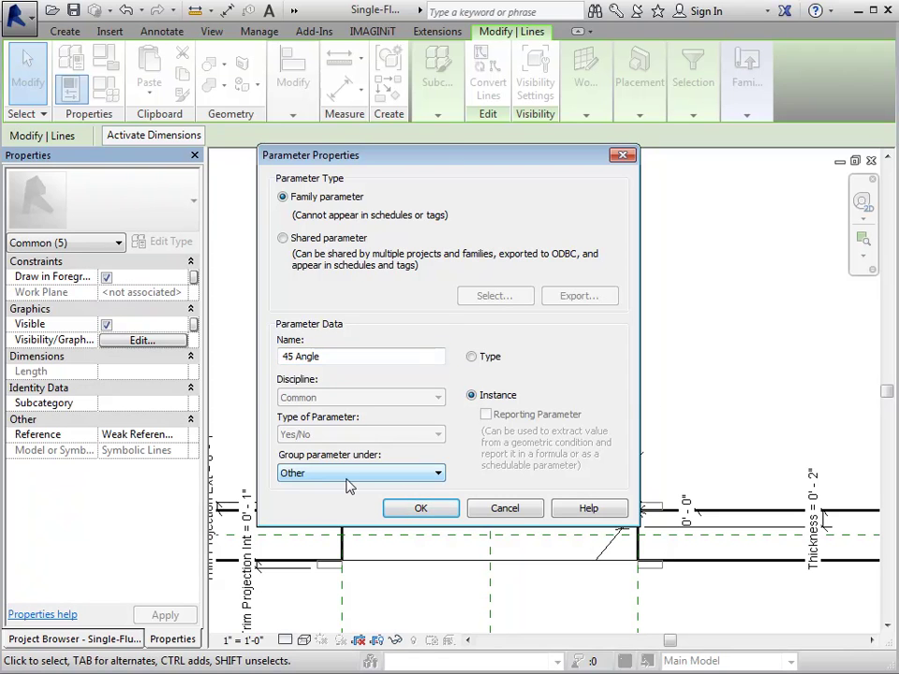
click(345, 475)
click(342, 207)
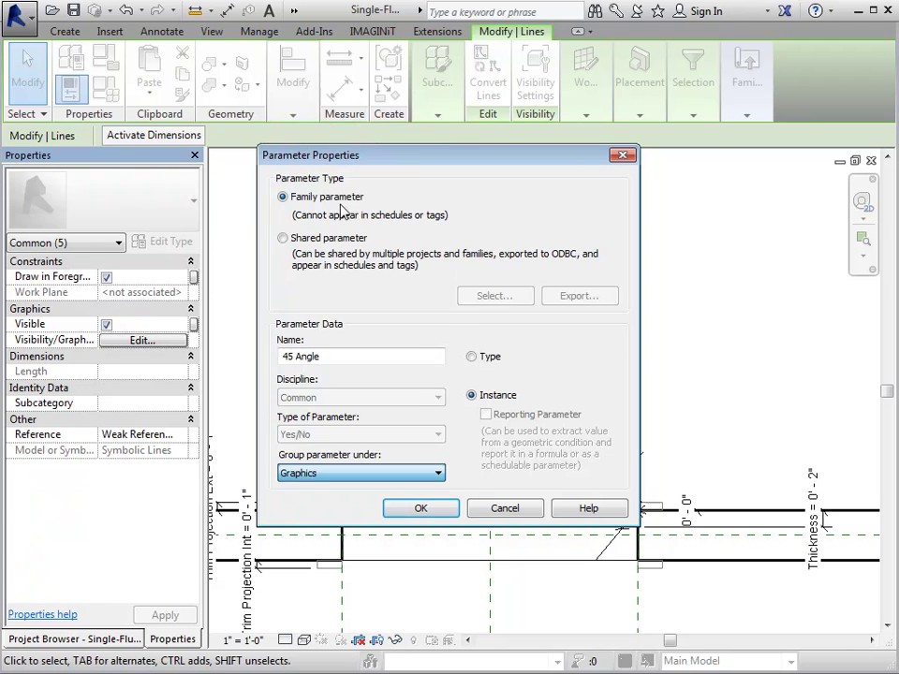
click(423, 508)
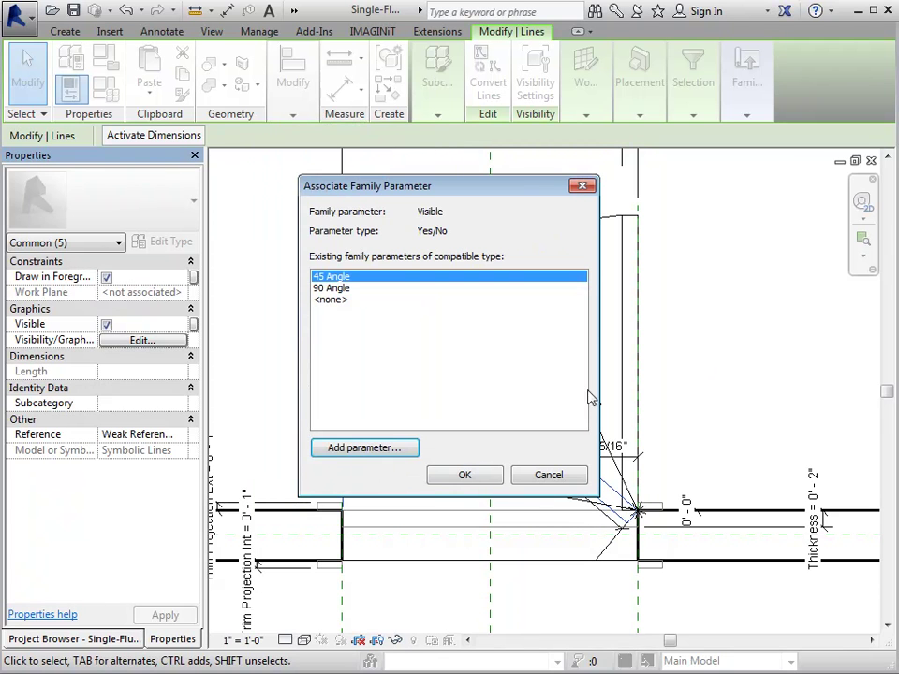
click(471, 477)
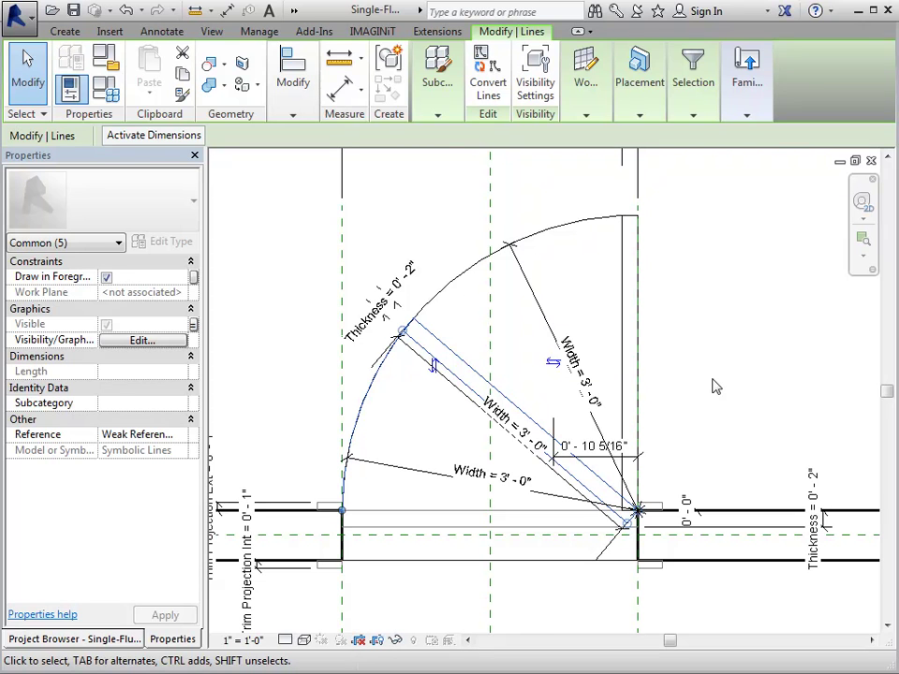
- In the family types, give the 90 Angle parameter the formula not([45 Angle])
click(99, 96)
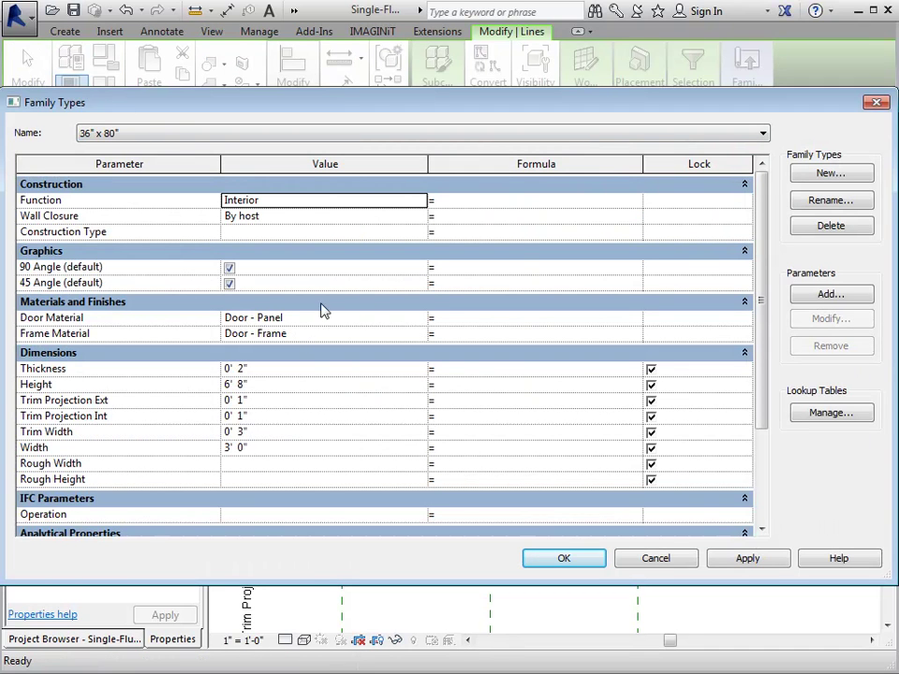
click(461, 285)
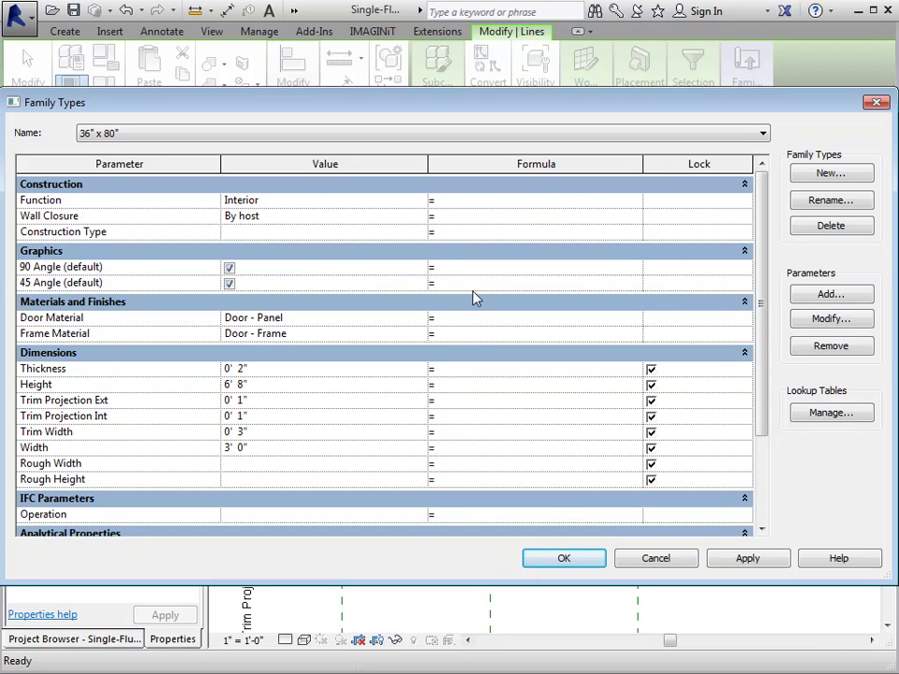
text(no)
text(t (45 Angle))
key(Return)
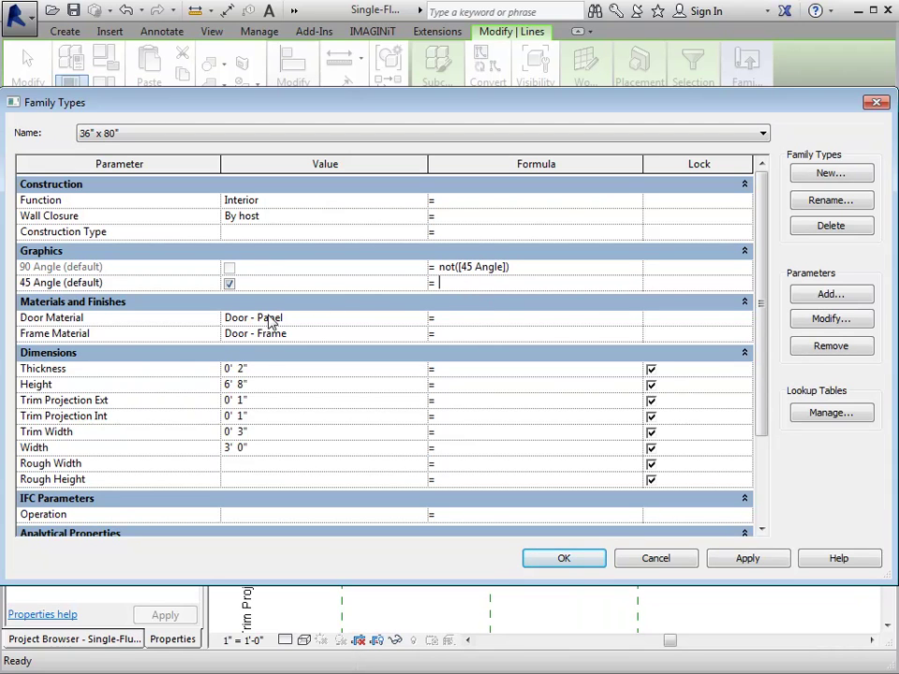
- Clear the formula of the 90 Angle parameter and switch its Yes/No value on
click(525, 270)
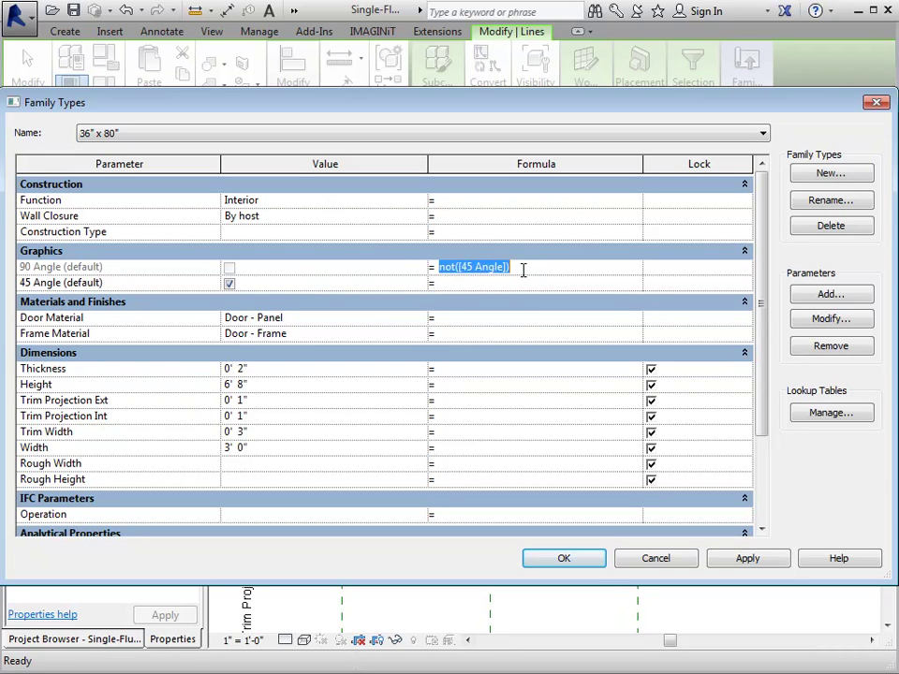
key(Delete)
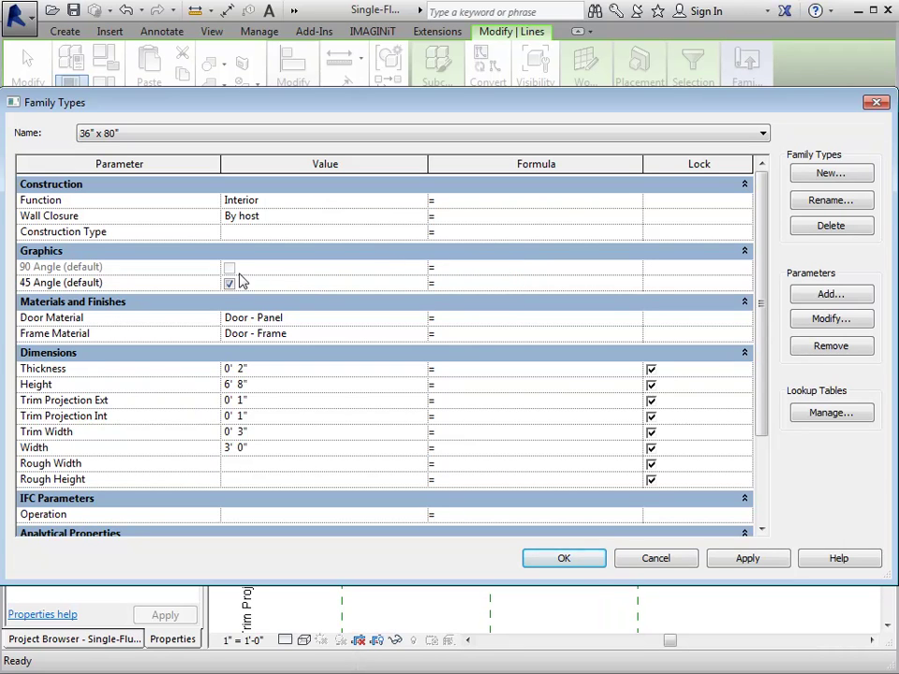
click(229, 269)
click(229, 268)
- Give the 45 Angle parameter the formula not([90 Angle]) and accept the family types
click(478, 282)
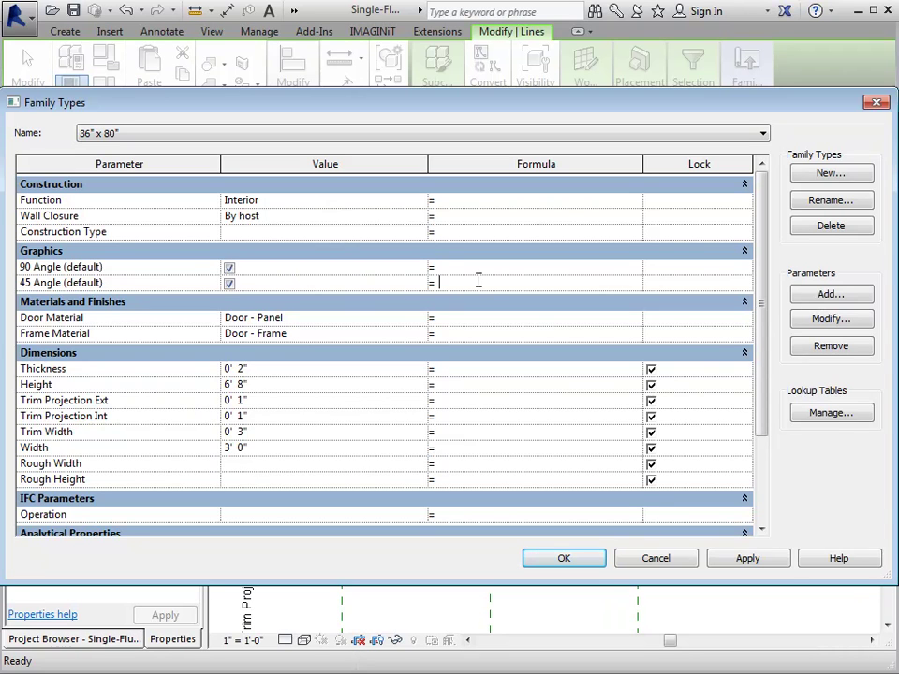
text(not([90 Angle)
click(477, 280)
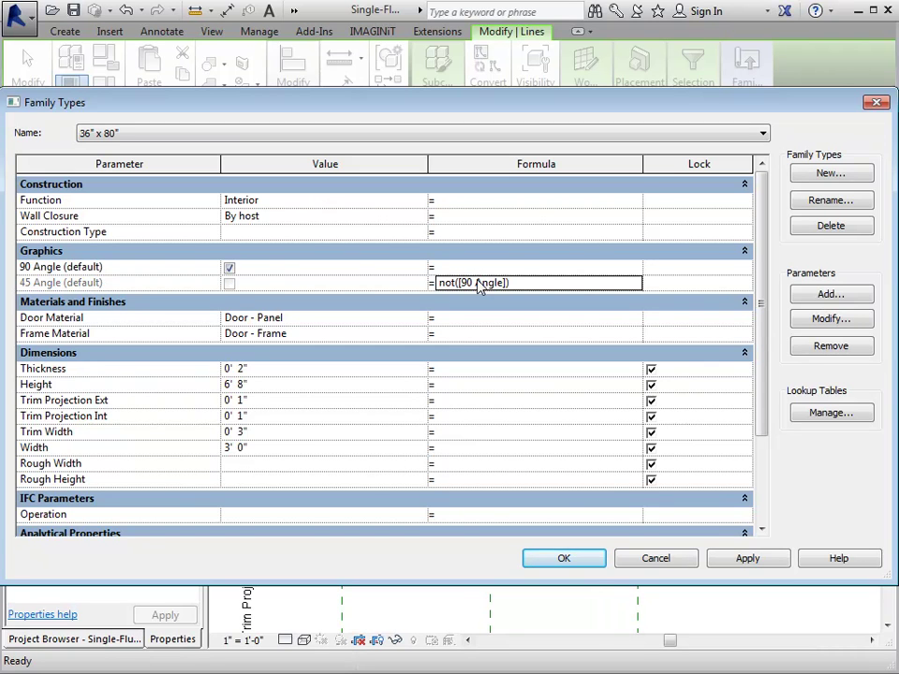
click(567, 558)
click(728, 365)
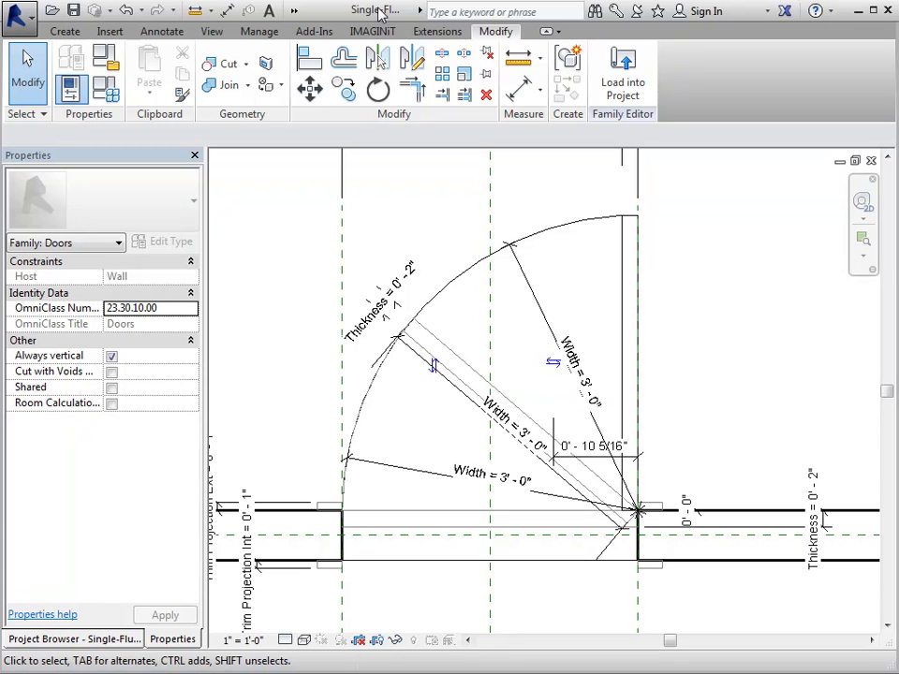
- Save the door family and create a new project from the Architectural Template
click(73, 11)
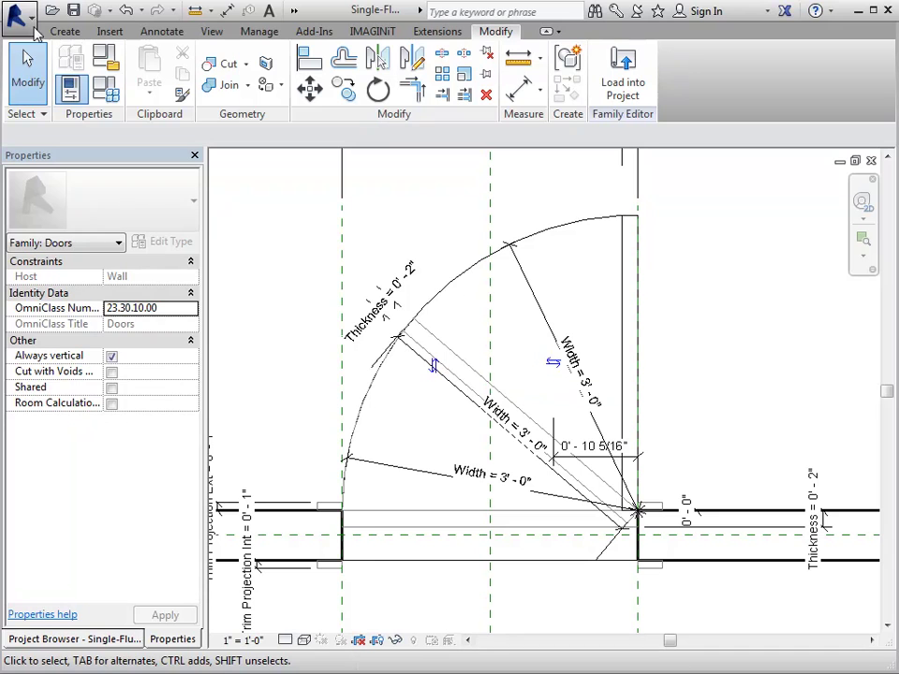
click(19, 17)
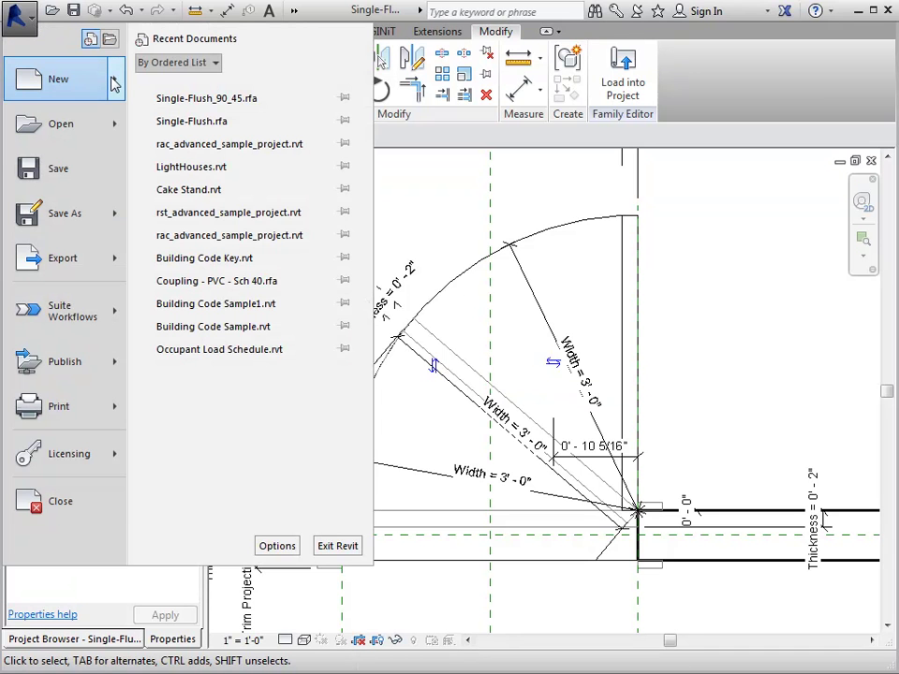
mouse_move(112, 82)
click(208, 101)
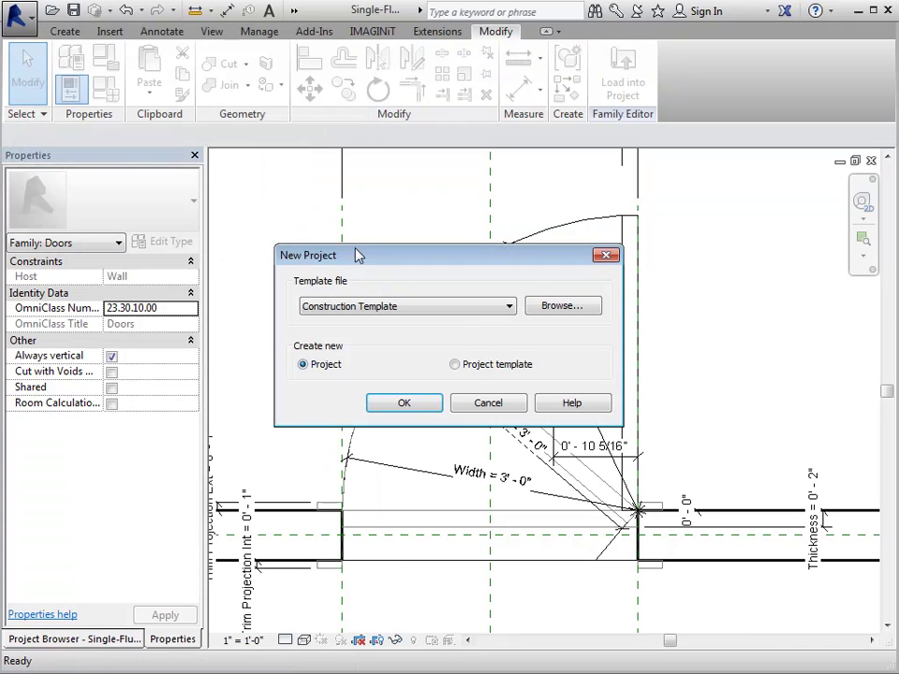
click(459, 306)
click(397, 345)
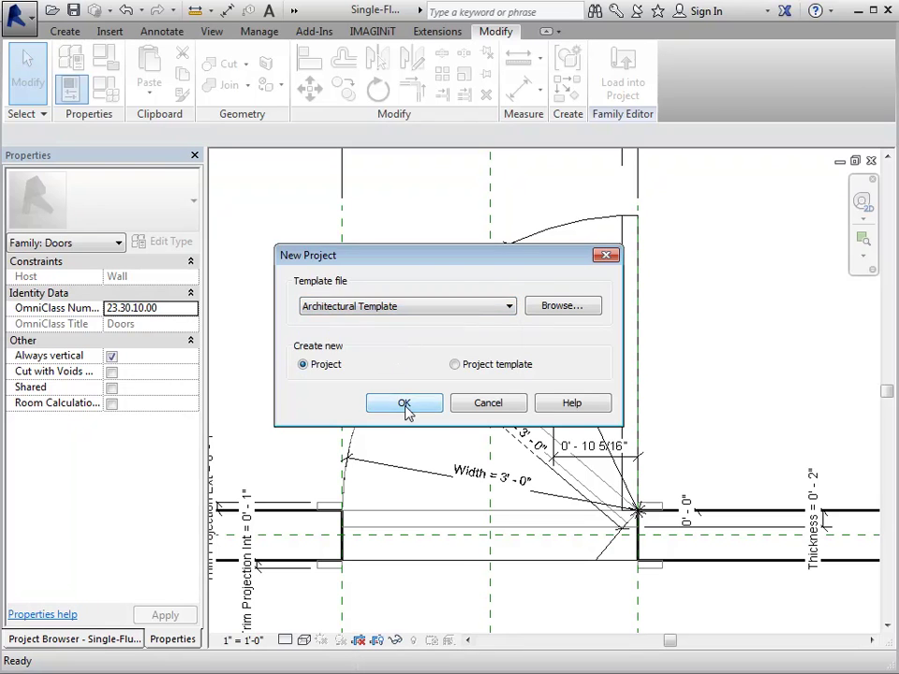
click(404, 403)
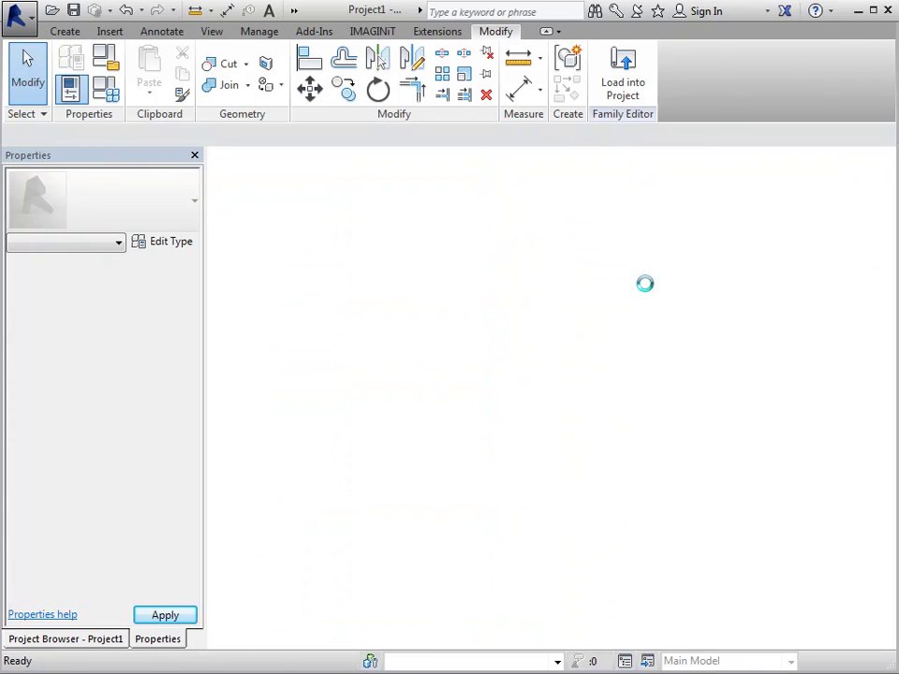
- Draw a horizontal Generic - 8" wall about 40' 6" long in the middle of the Level 1 plan
key(w)
key(a)
click(453, 360)
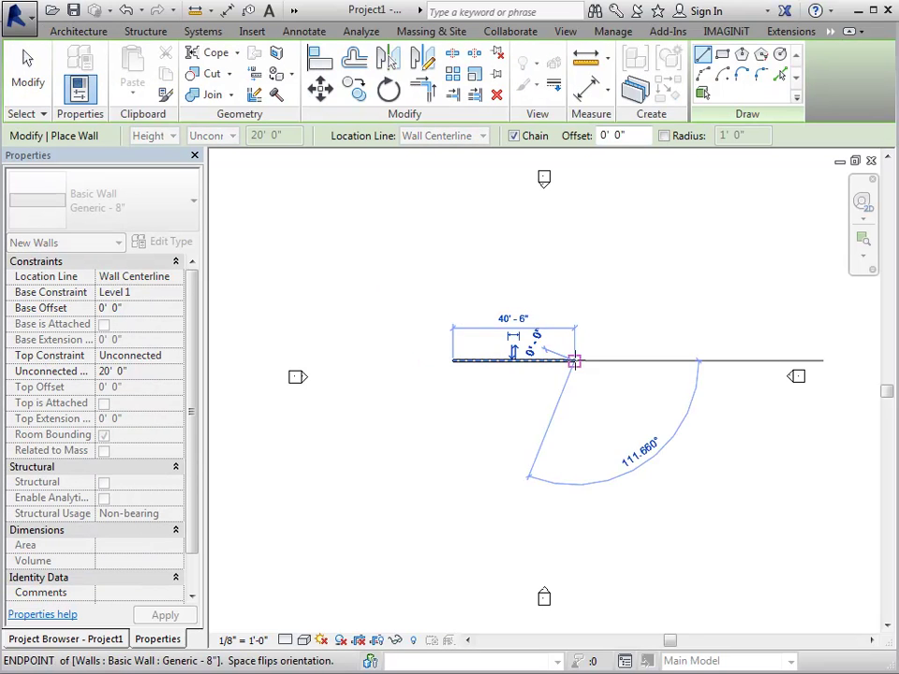
click(28, 70)
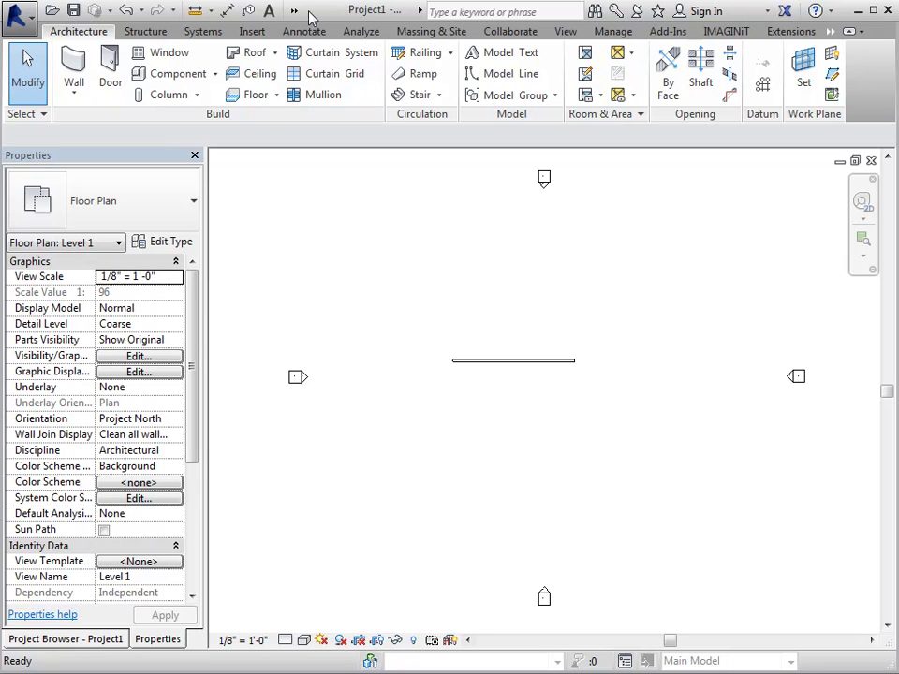
- Switch to the Ground floor plan of Single-Flush_90_45.rfa and load the door family into the project
click(295, 12)
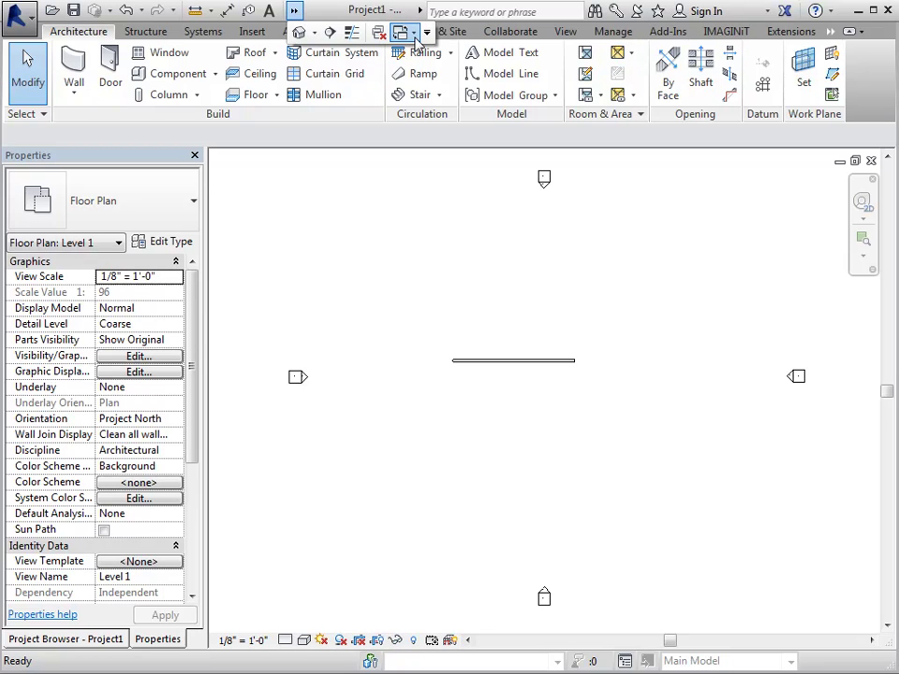
click(415, 36)
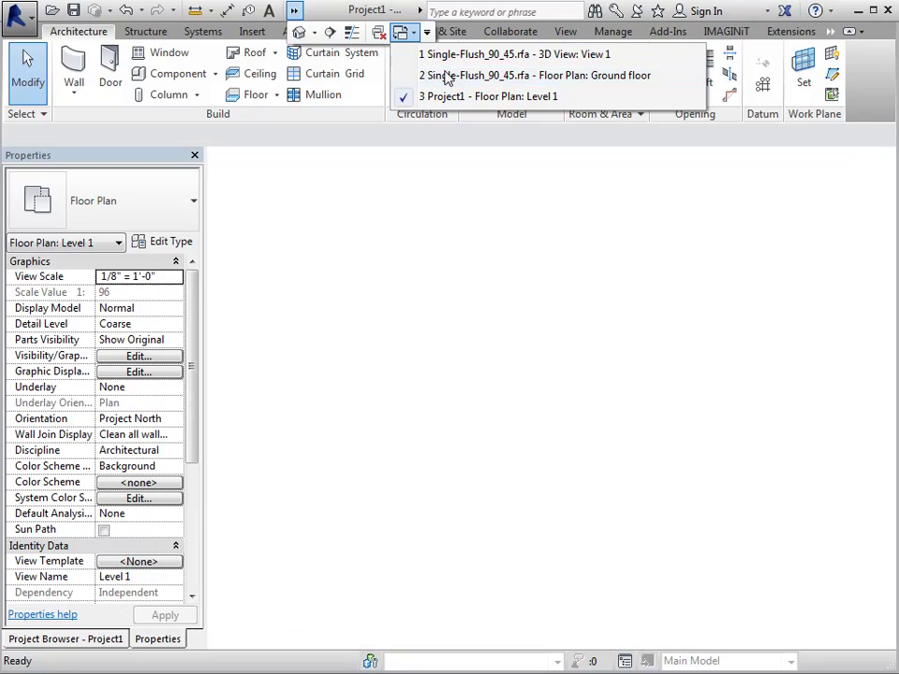
click(446, 77)
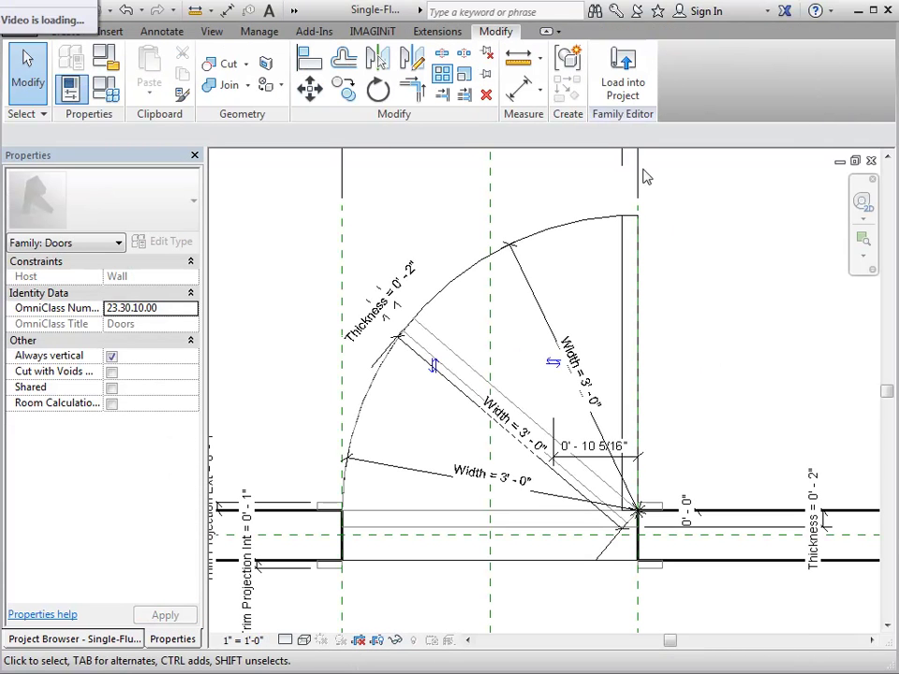
click(623, 85)
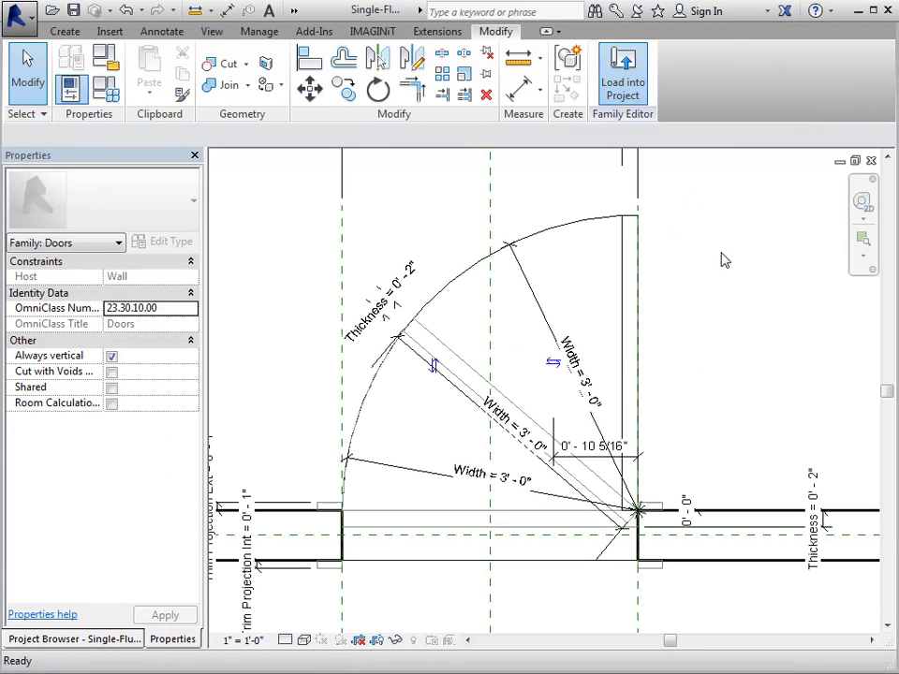
- Place three 36" x 84" Single-Flush_90_45 doors along the wall, spaced about 11' 6" and 13' 6", with the rightmost swinging to the upper side
scroll(468, 354, up, 5)
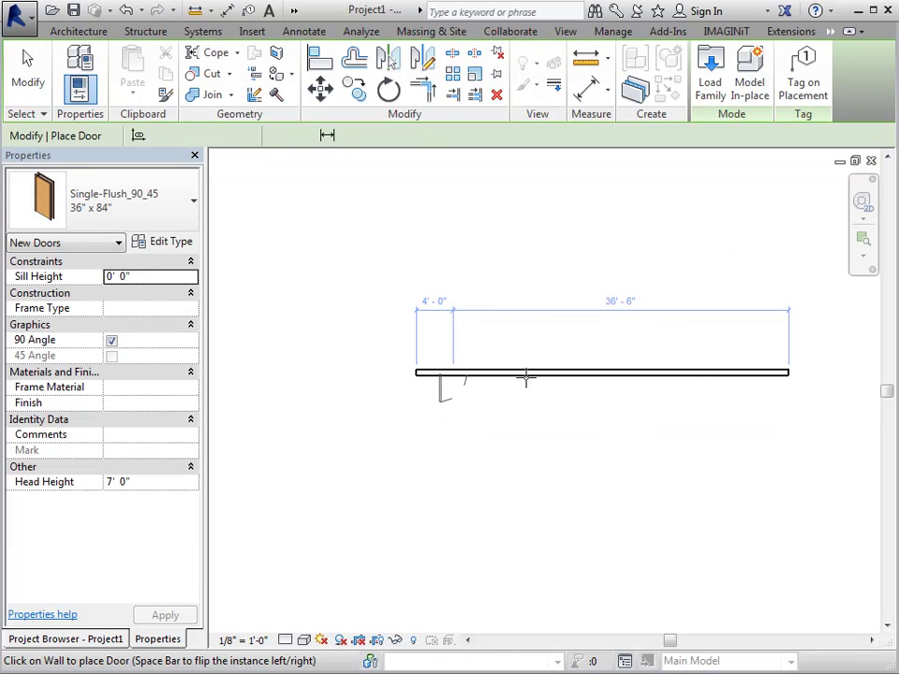
click(453, 374)
click(558, 375)
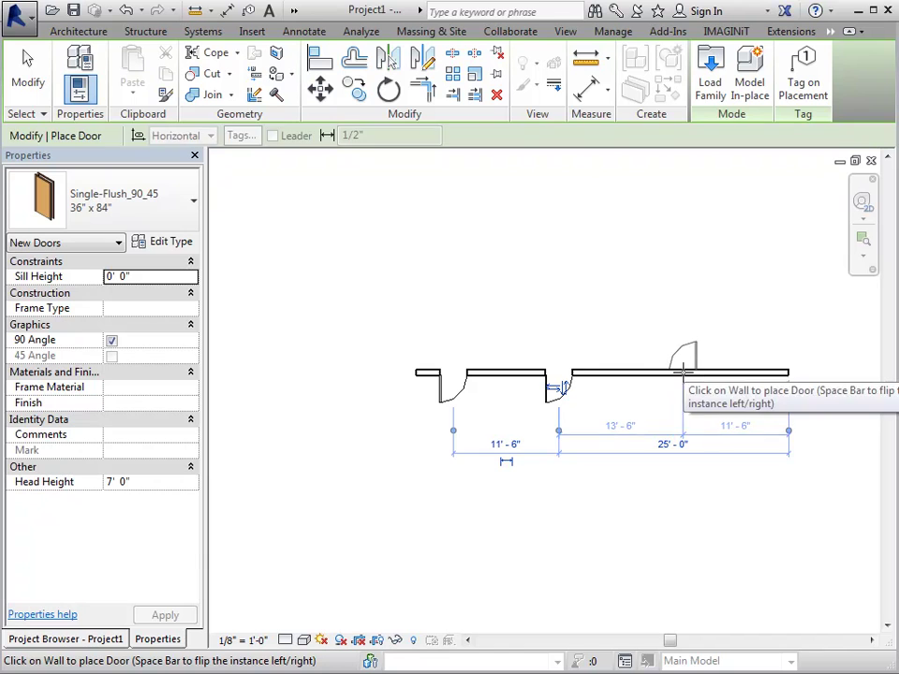
click(683, 371)
click(28, 75)
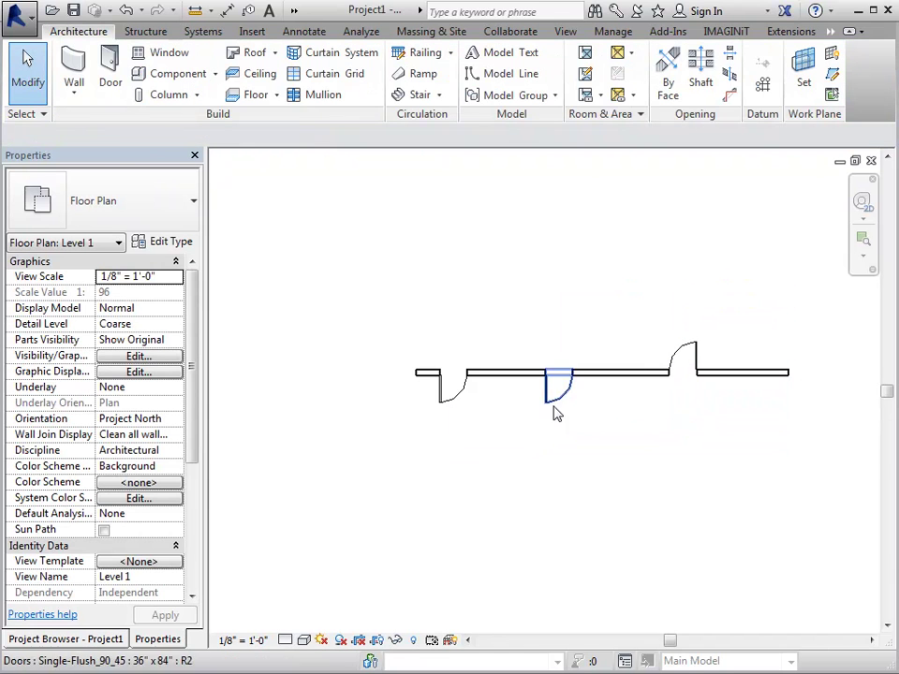
- Change the middle door's type to Single-Flush_90_45 32" x 84"
click(562, 405)
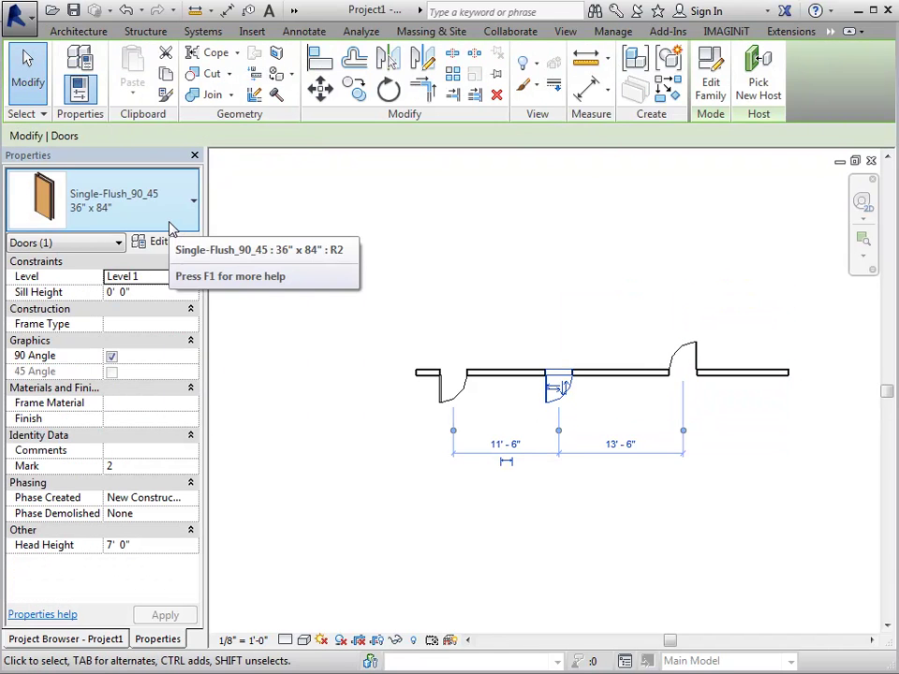
click(170, 225)
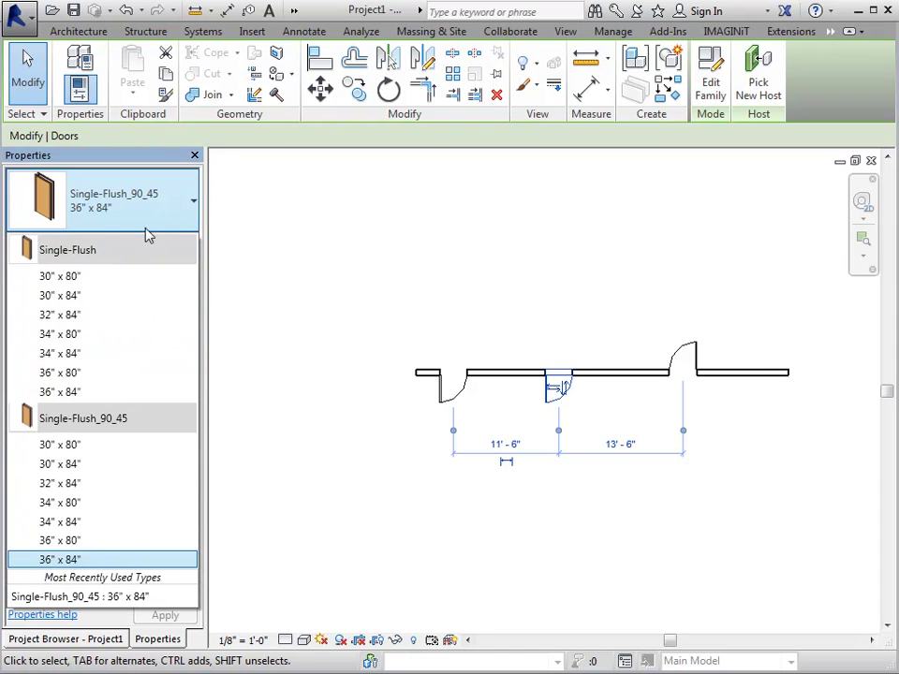
click(89, 494)
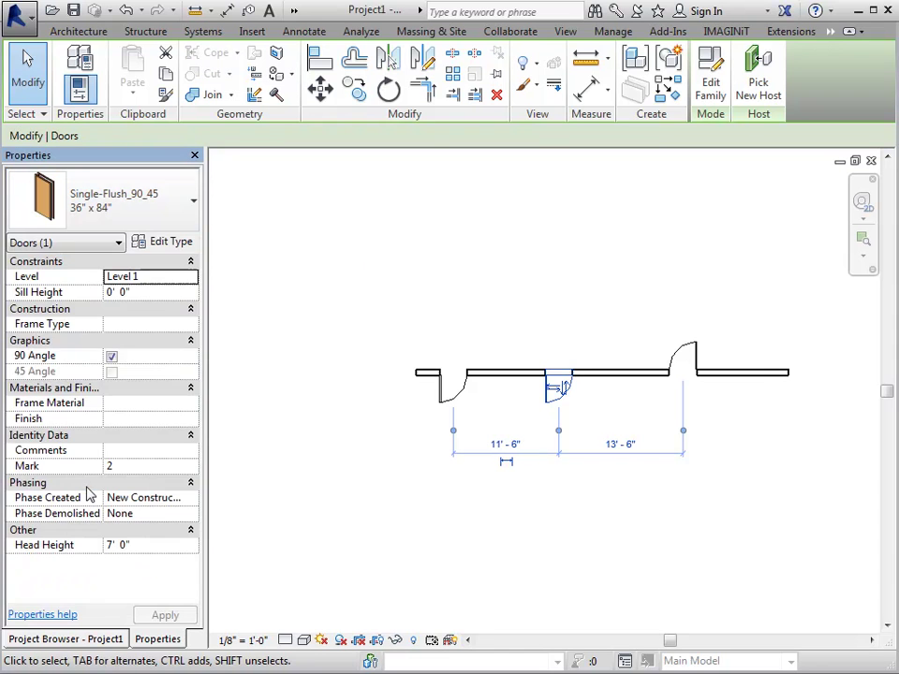
- Change the rightmost door's type to Single-Flush_90_45 30" x 80"
click(702, 365)
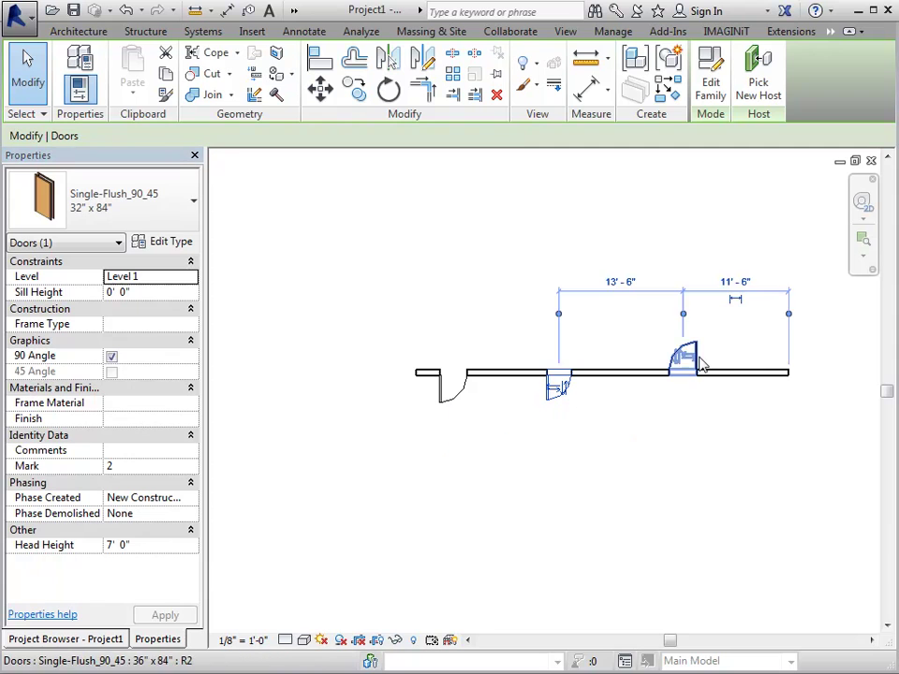
click(145, 220)
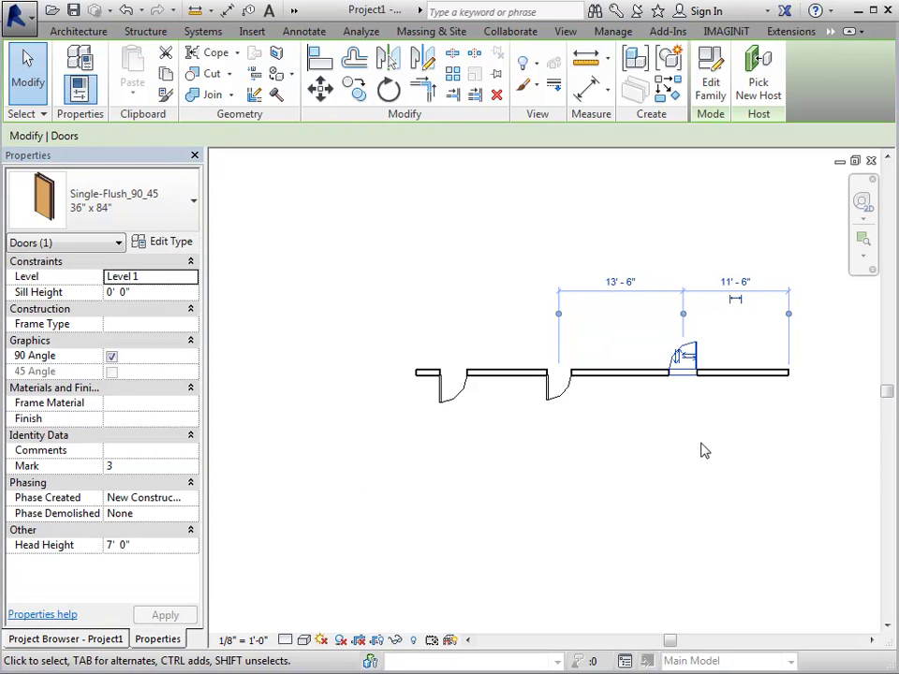
click(635, 436)
scroll(591, 430, up, 1)
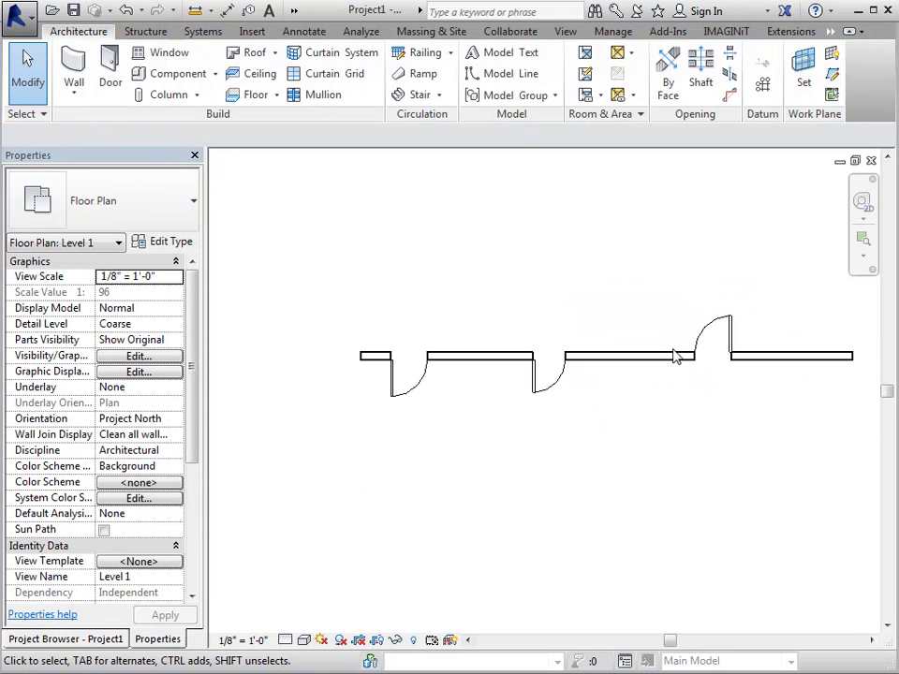
click(706, 338)
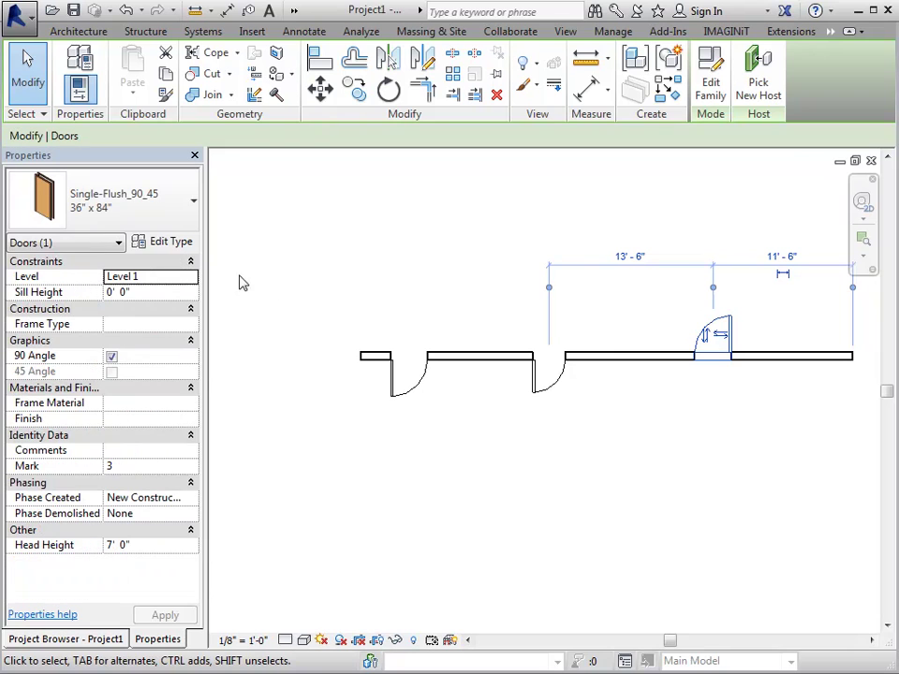
click(125, 213)
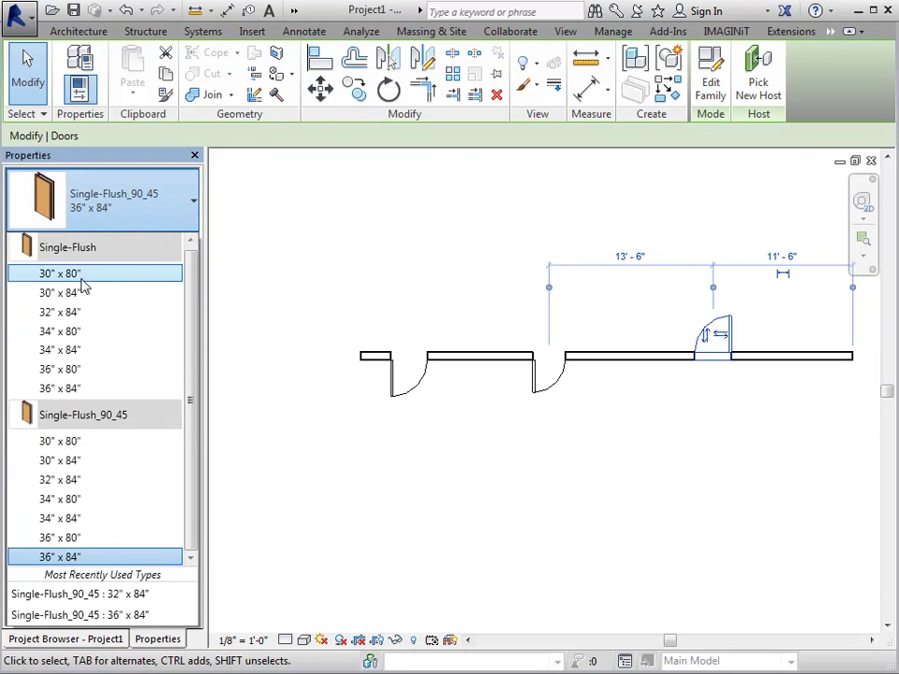
click(99, 442)
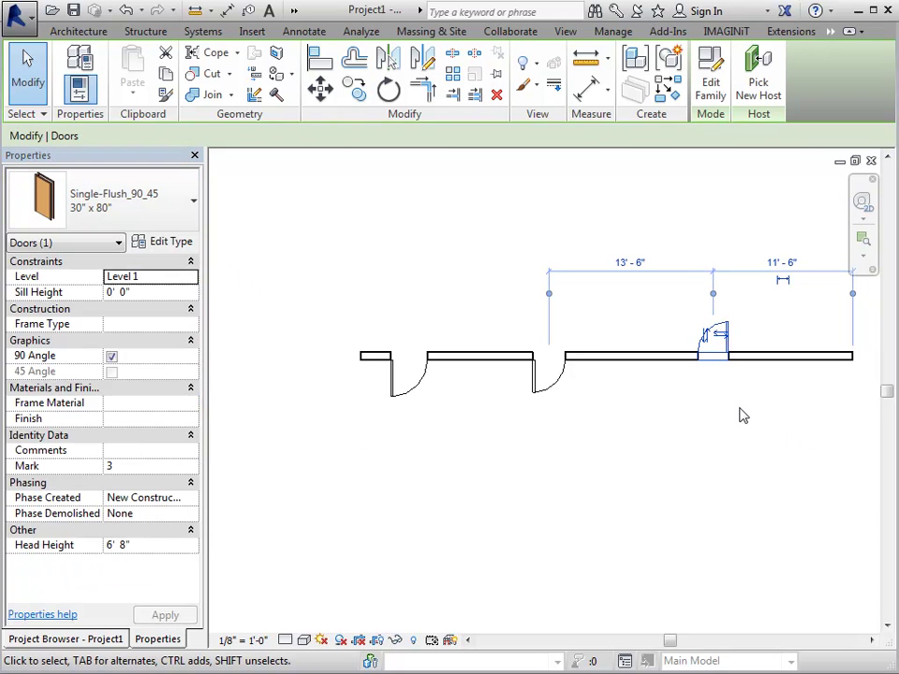
- Switch off 90 Angle for the rightmost and middle doors so both use the 45° swing
click(112, 357)
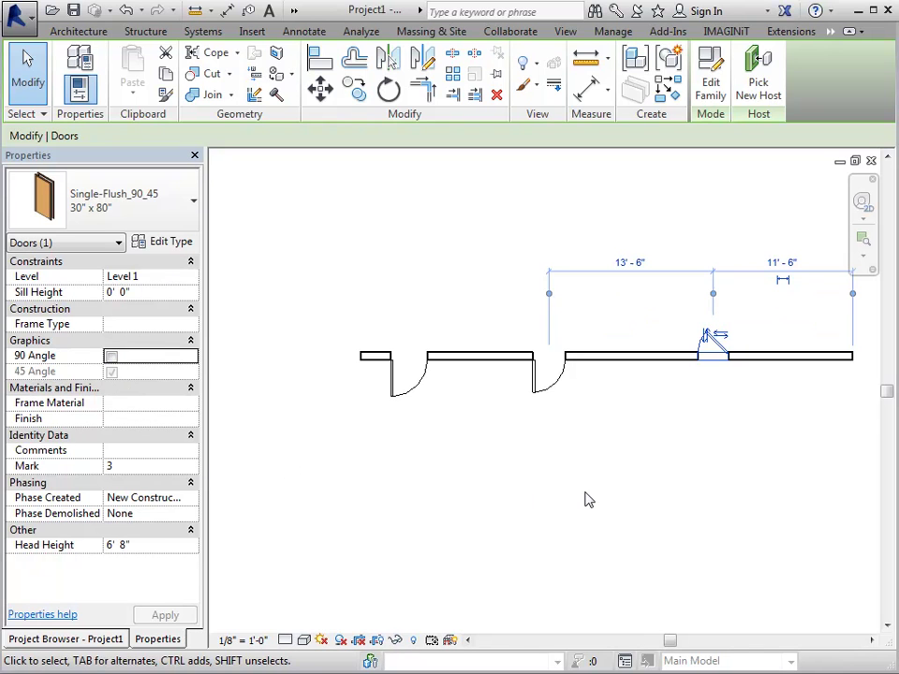
click(533, 395)
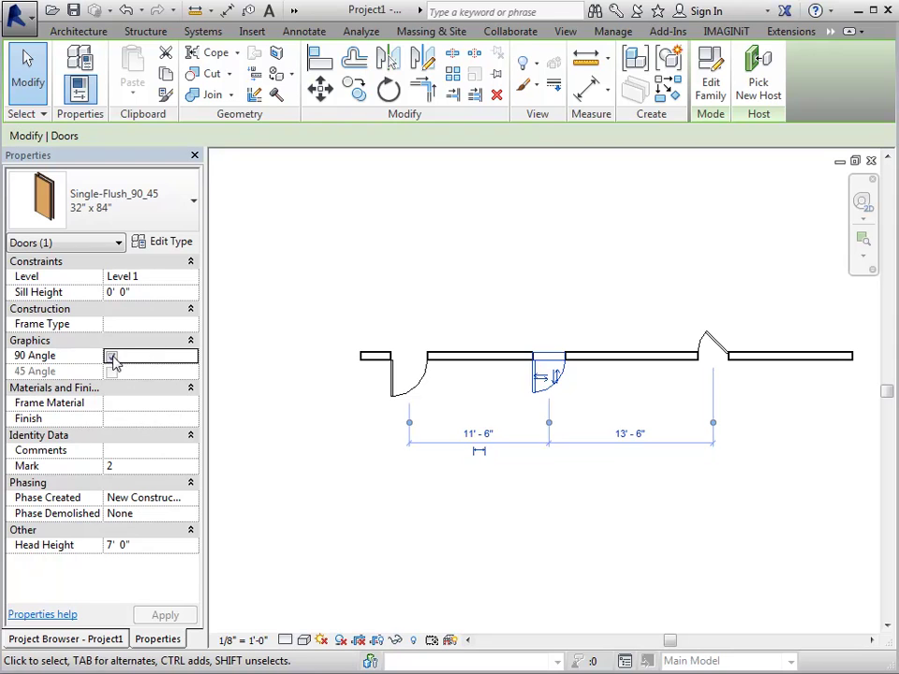
click(712, 522)
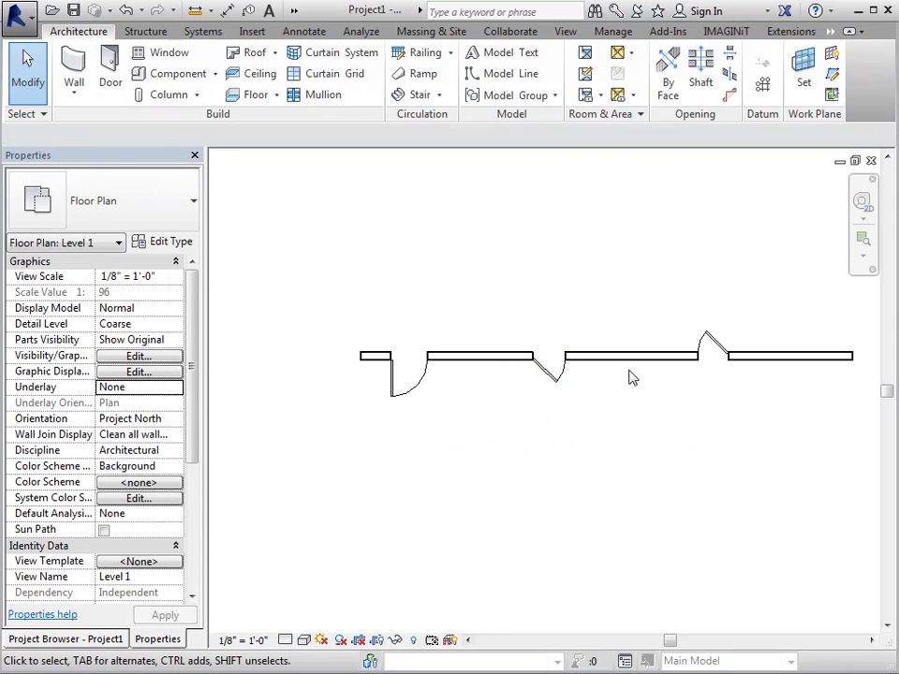
- Change the type of the wall hosting the doors to Generic - 12"
click(626, 367)
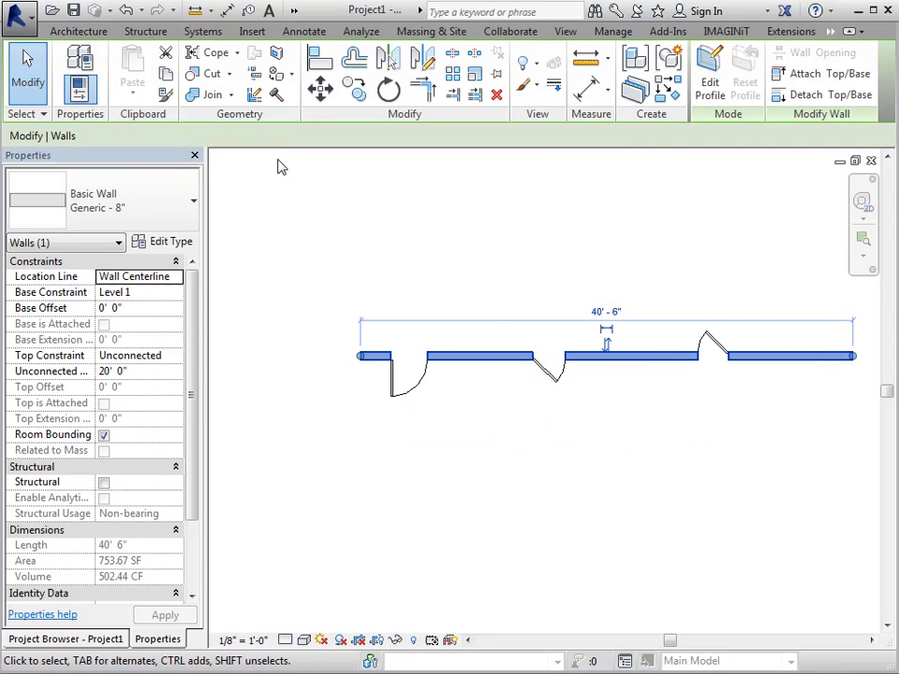
click(116, 207)
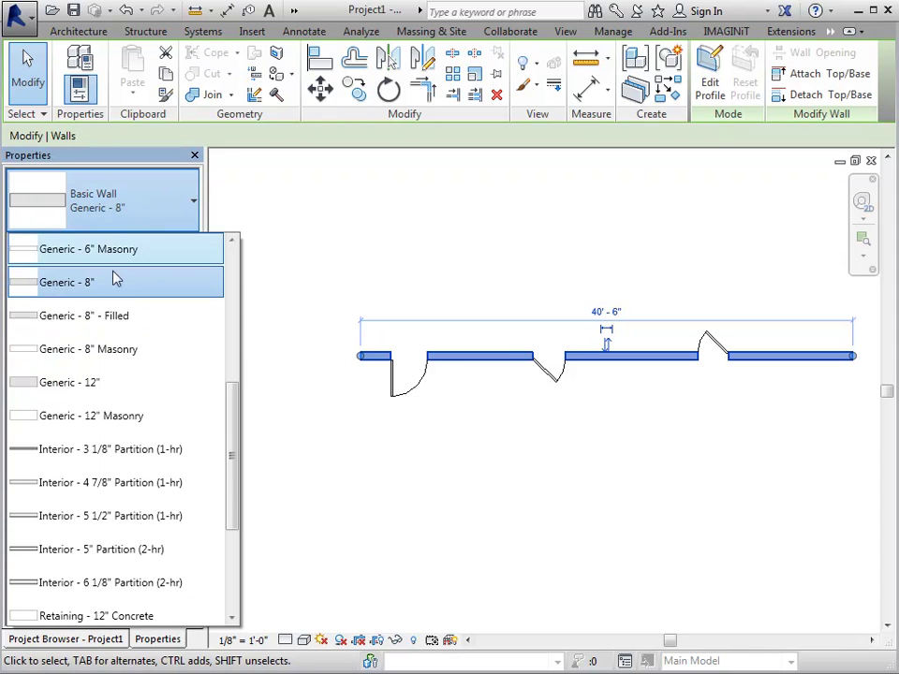
click(107, 386)
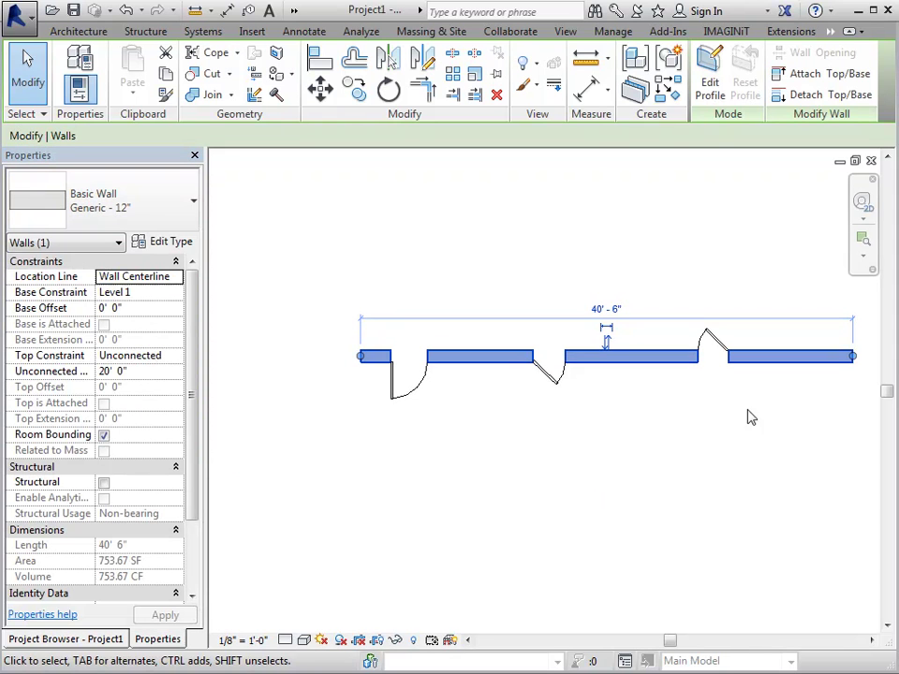